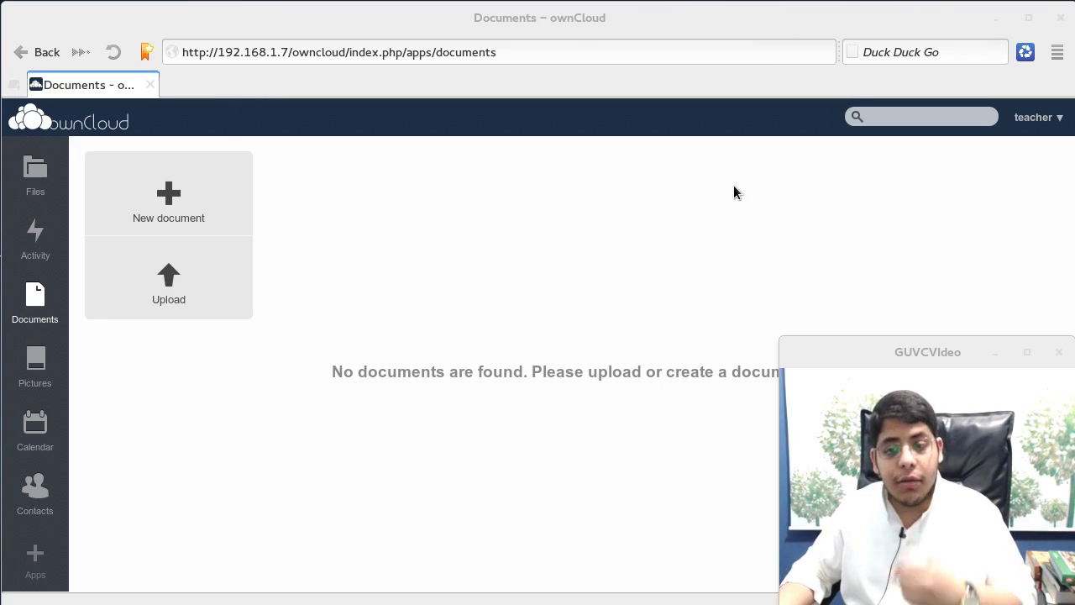
Create a blank New Document.odt and open it in the editor
click(34, 296)
click(185, 168)
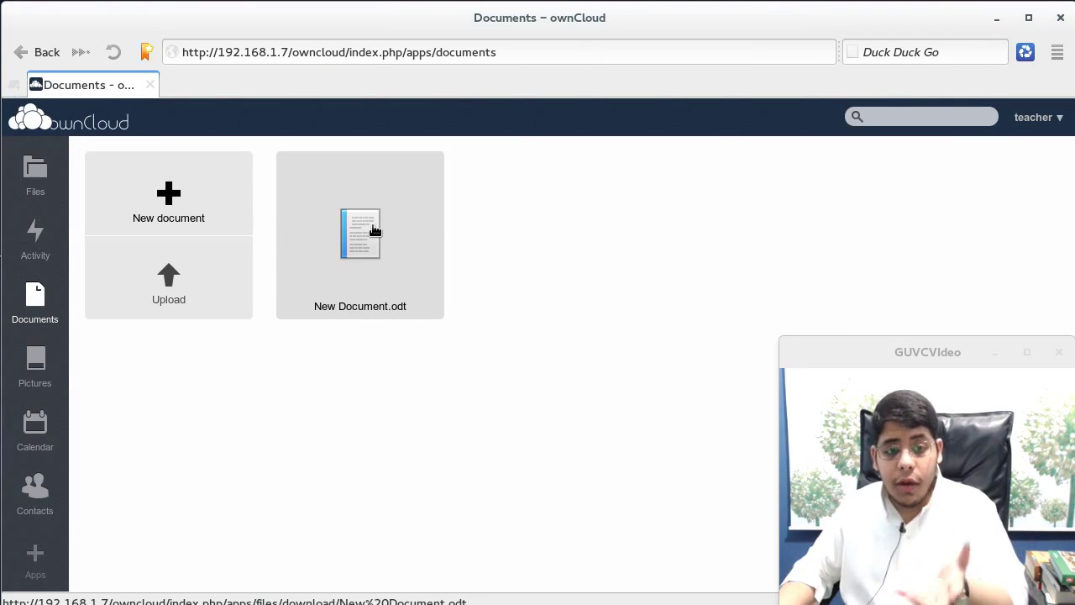
click(375, 230)
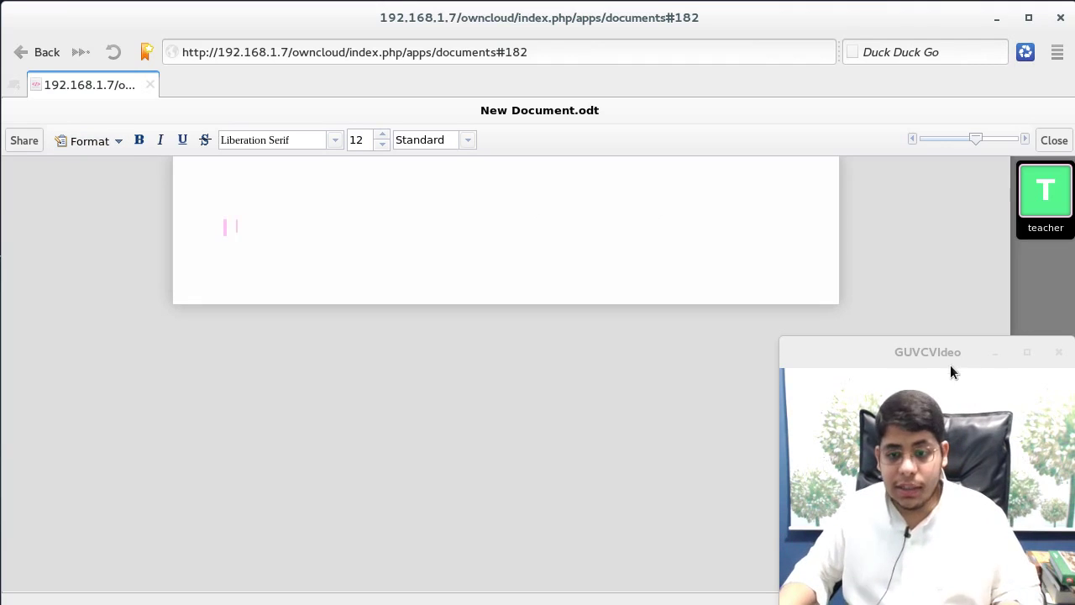
Type 'بسم الله' in the teacher's document, then try opening New Document.odt as the student
drag(949, 365, 755, 353)
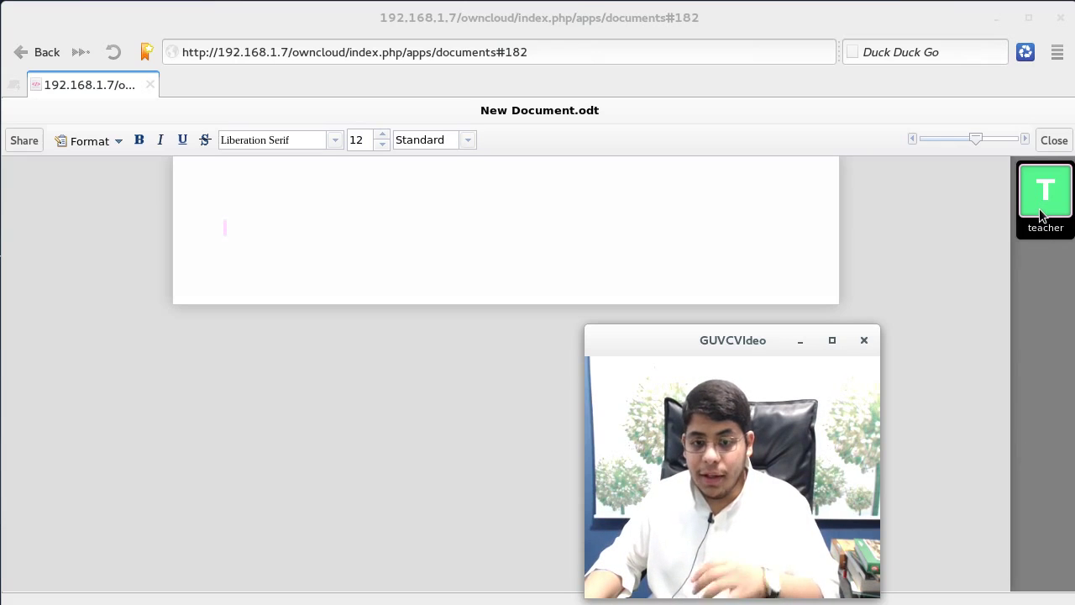
click(527, 257)
text(d)
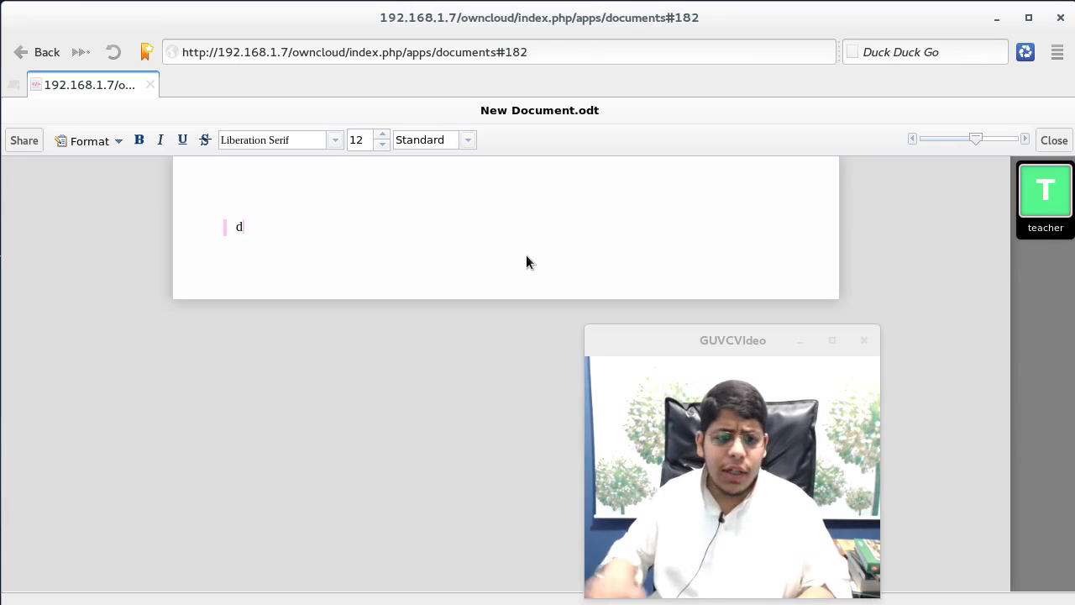
key(BackSpace)
text(مسب)
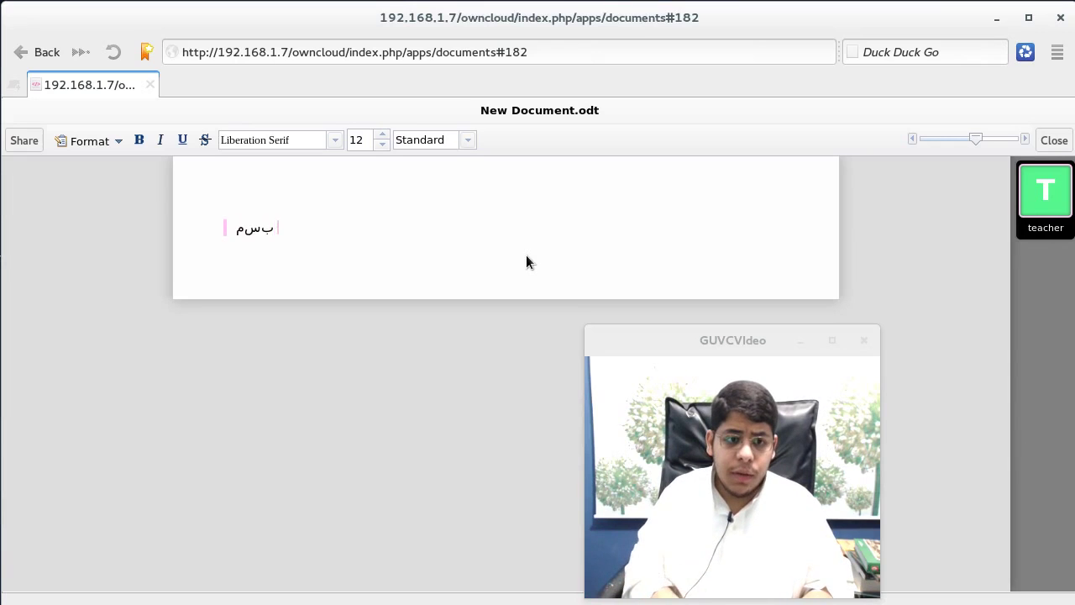
text(له)
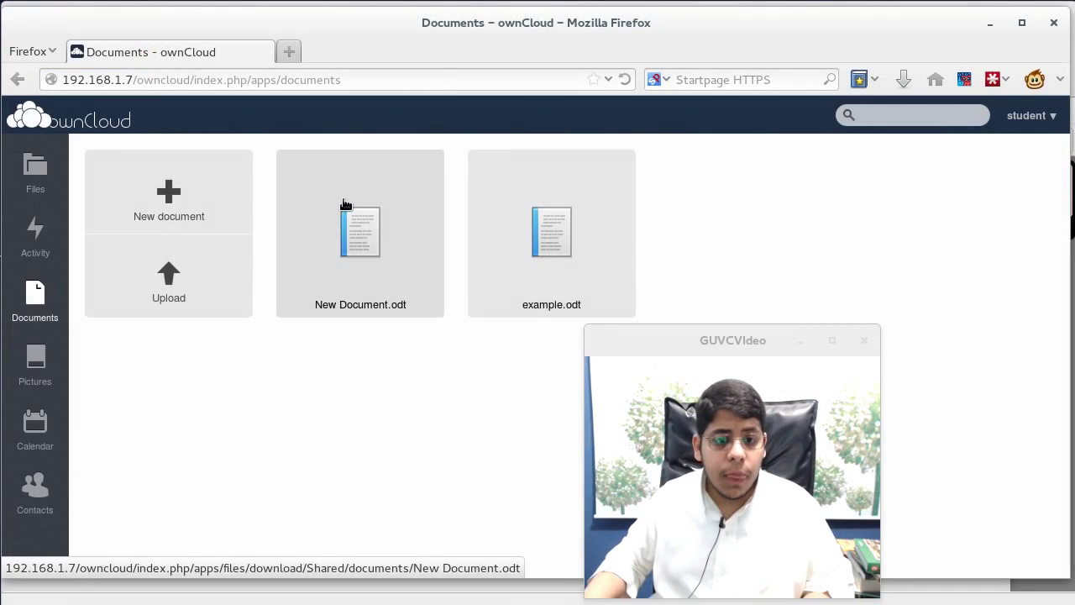
click(343, 204)
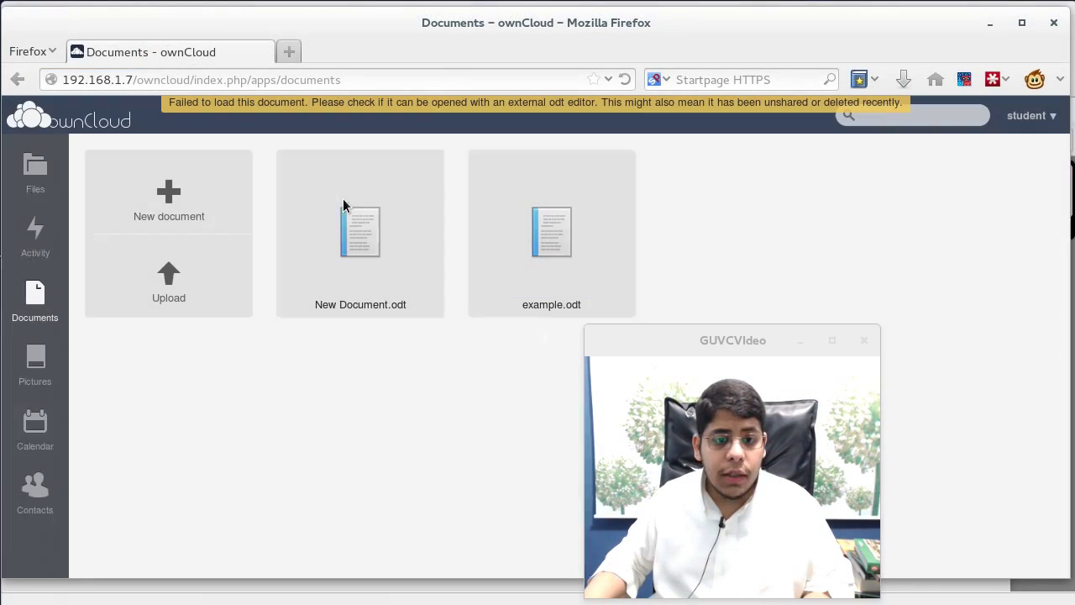
Create another New Document.odt and open it for editing
click(118, 209)
click(374, 232)
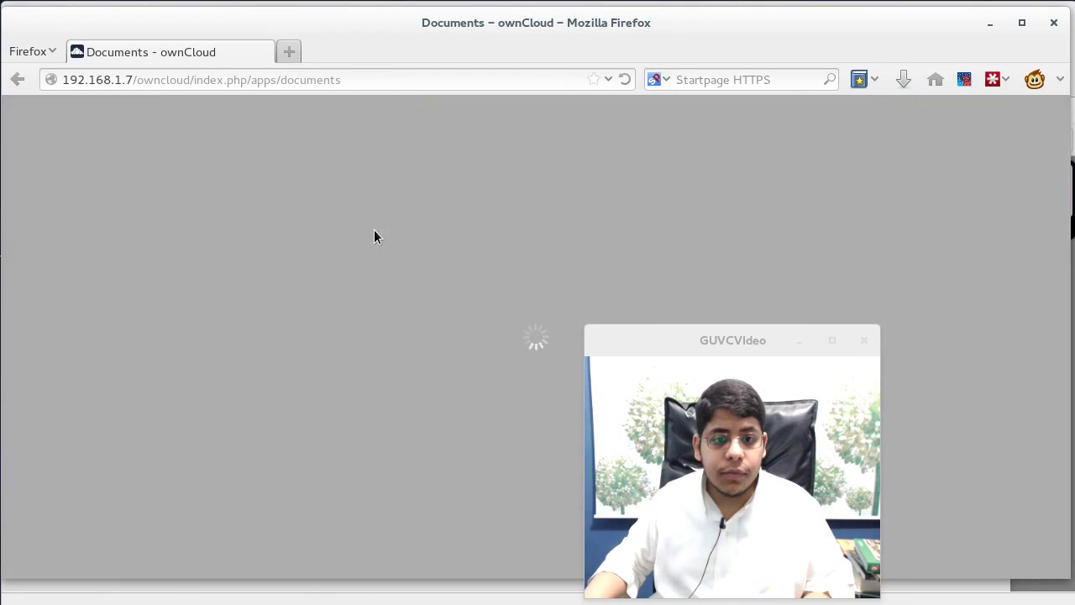
text(بسم الله)
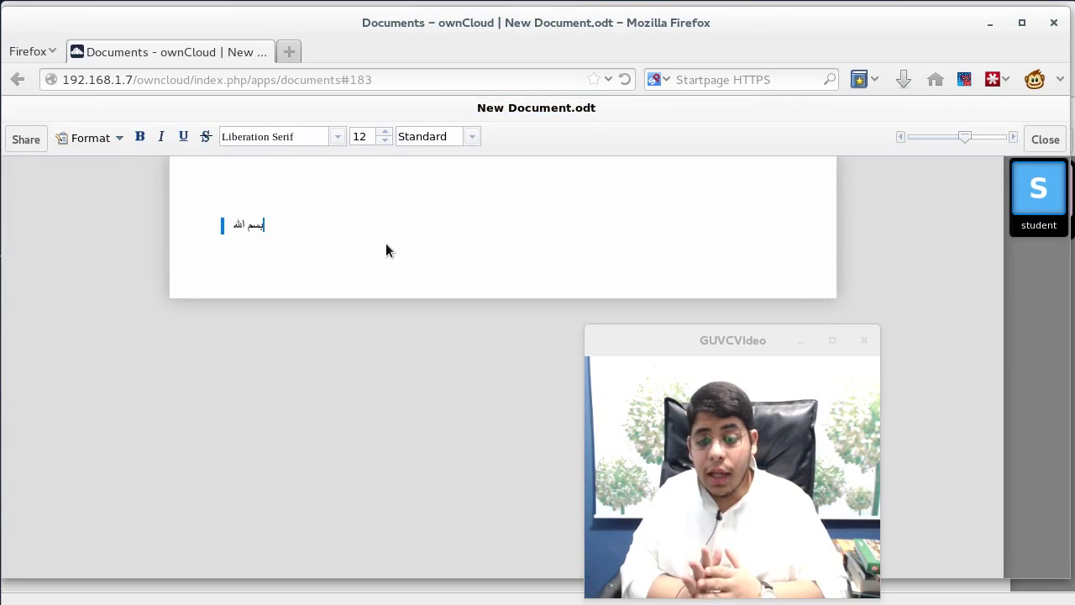
key(BackSpace)
key(BackSpace)
key(BackSpace)
key(BackSpace)
key(BackSpace)
key(BackSpace)
key(BackSpace)
key(BackSpace)
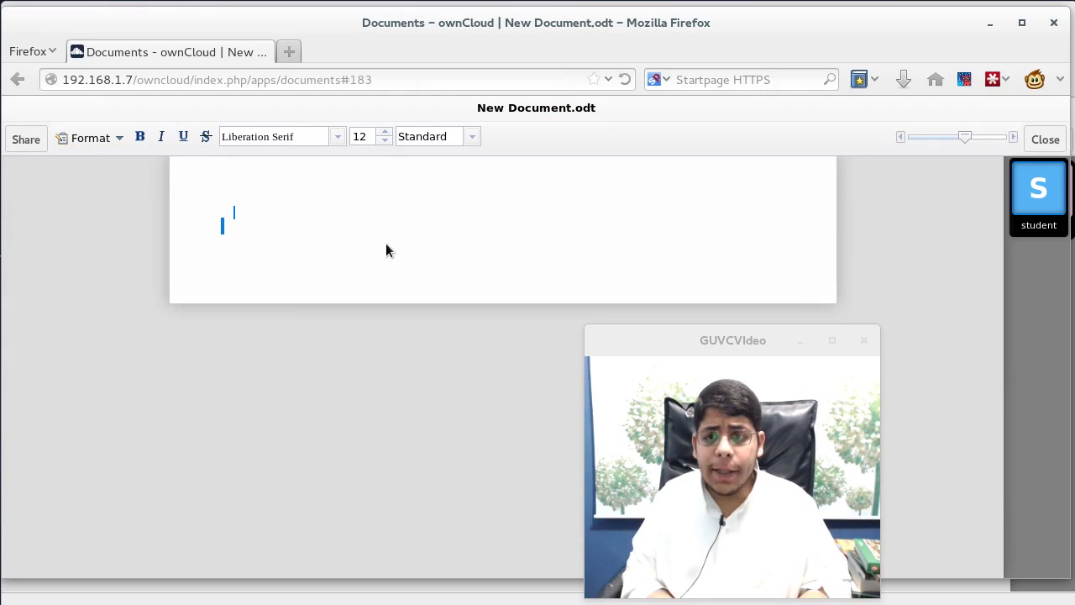
Type 'بسم الله الرحمن الرحيم' and, on a second line, 'وش رايك بالبحث يا استاد'
text(بسم الله الرحمن الرحيم)
key(Return)
text(وش رايك بالبحث يا استاد)
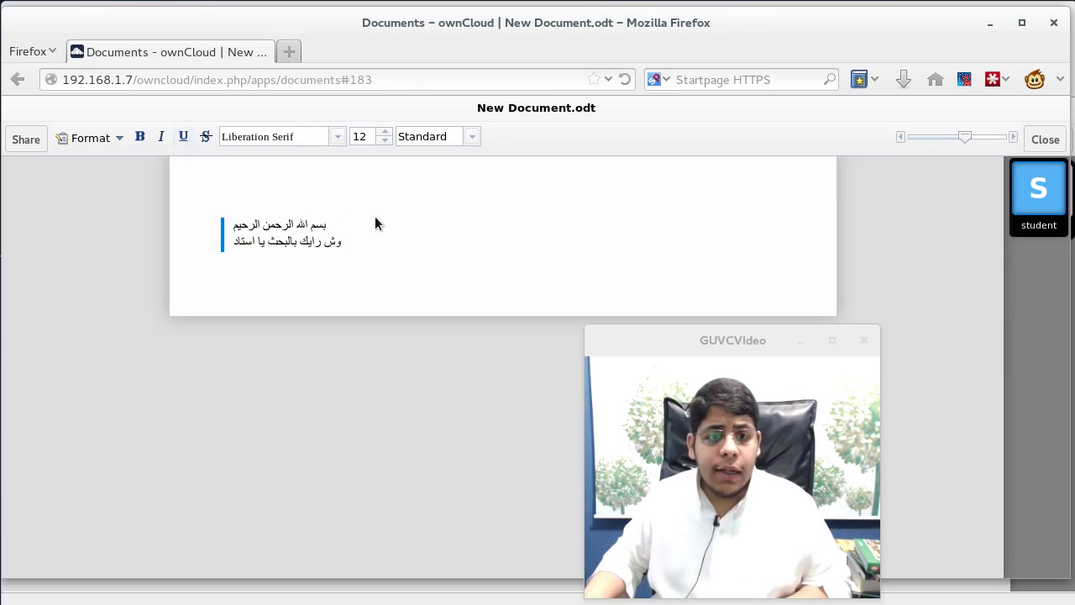
key(ctrl+a)
click(341, 239)
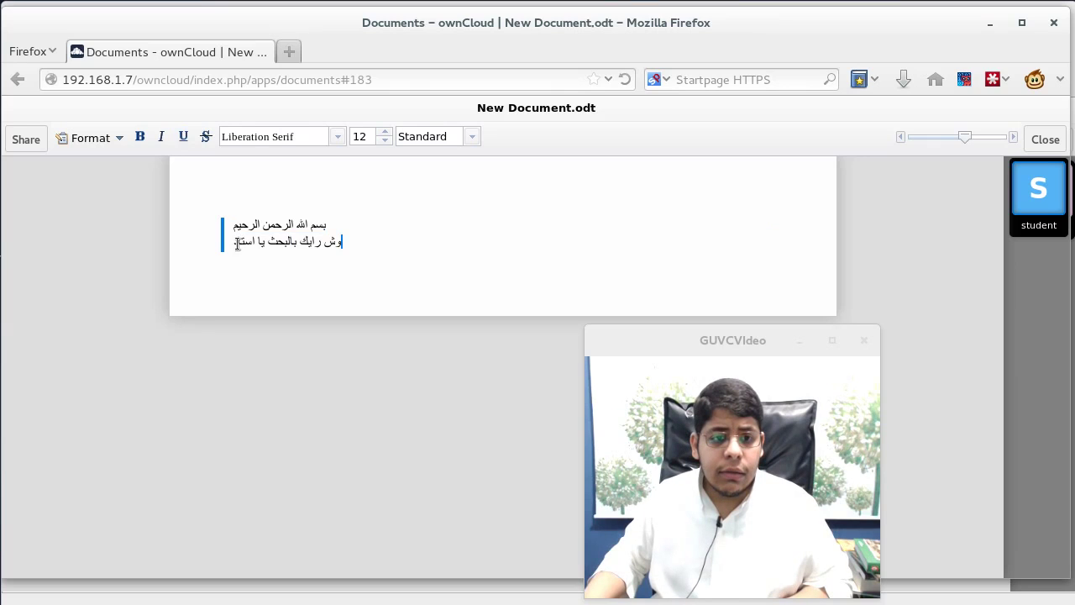
Select both Arabic lines and raise their font size to 26
drag(236, 244, 363, 165)
click(384, 133)
click(384, 133)
click(383, 133)
click(384, 132)
click(384, 133)
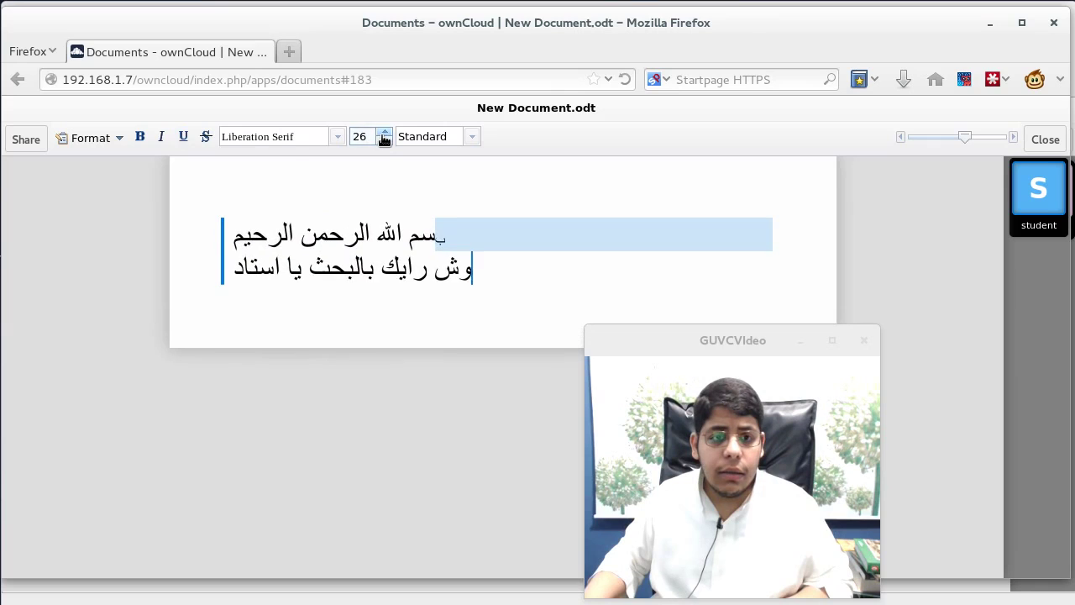
Make both lines bold without underline, then close the document
click(185, 142)
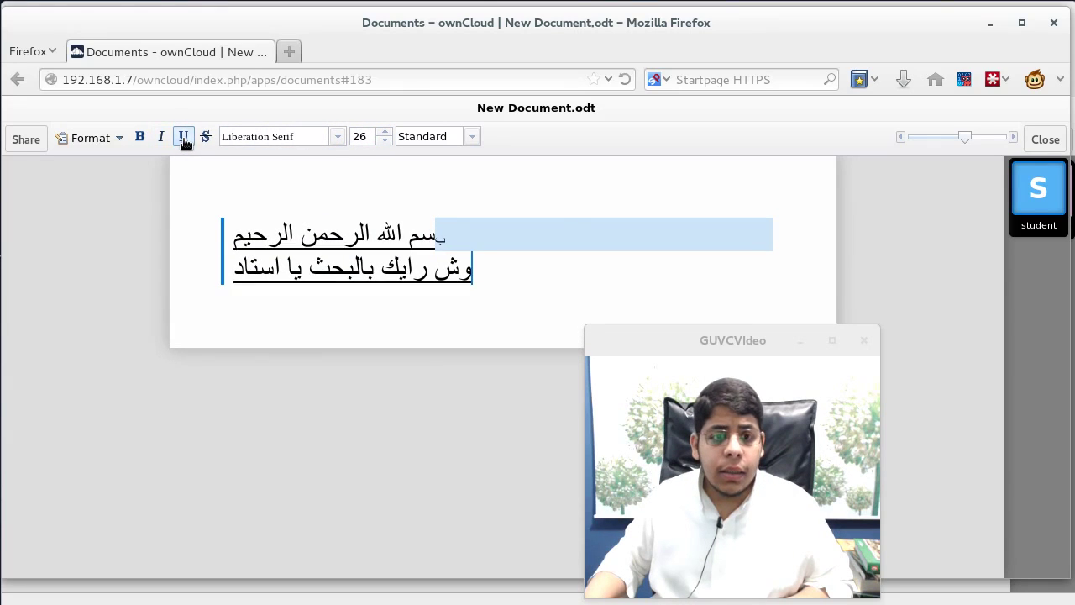
click(185, 142)
click(140, 138)
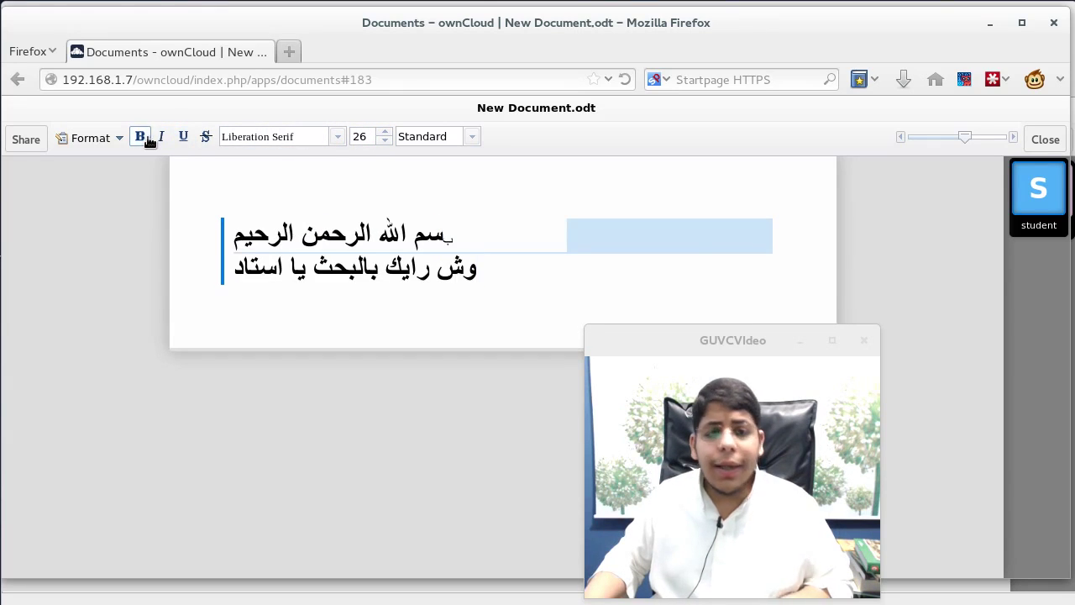
click(467, 286)
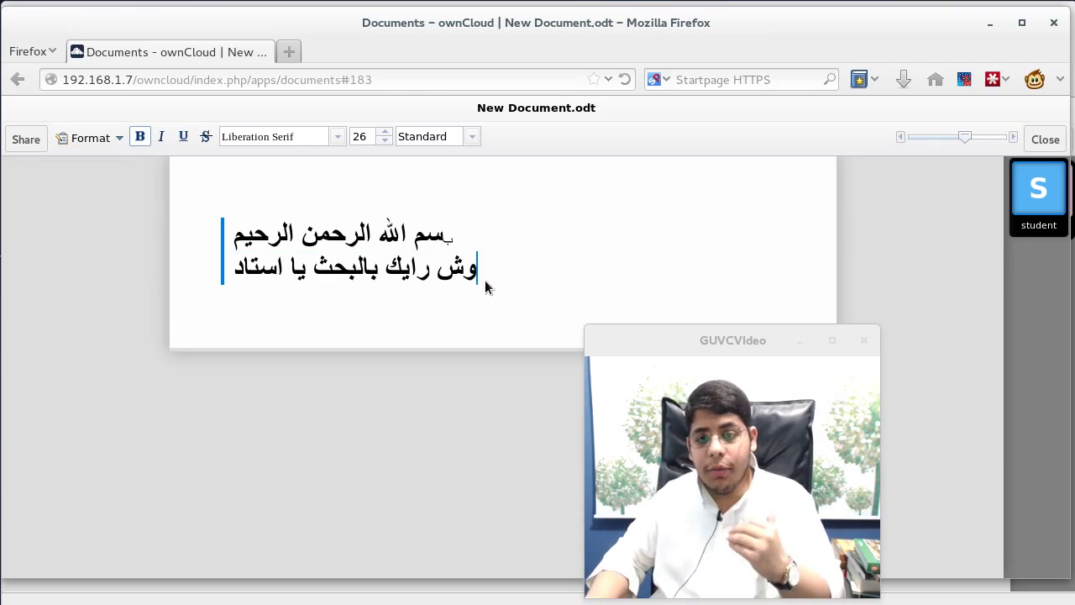
click(1033, 139)
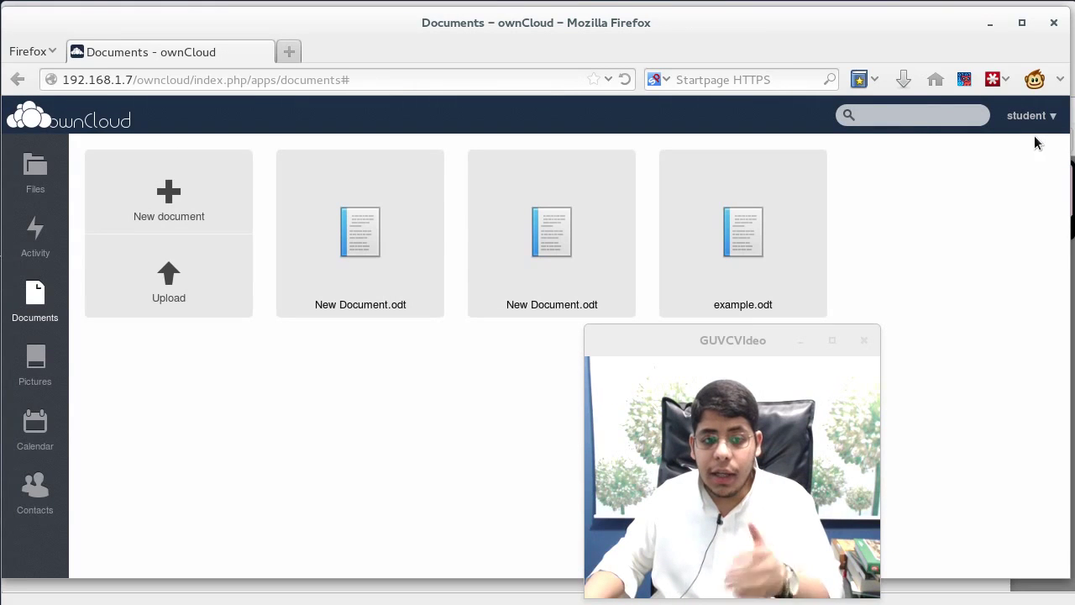
Rename the first New Document.odt to 'بحث التخرج'
click(406, 275)
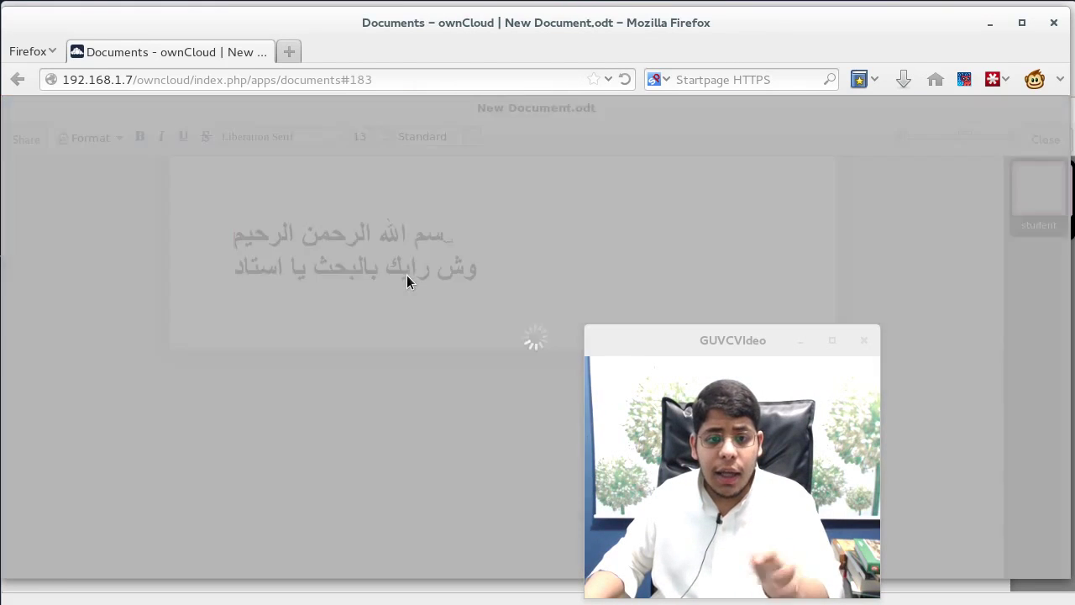
click(541, 106)
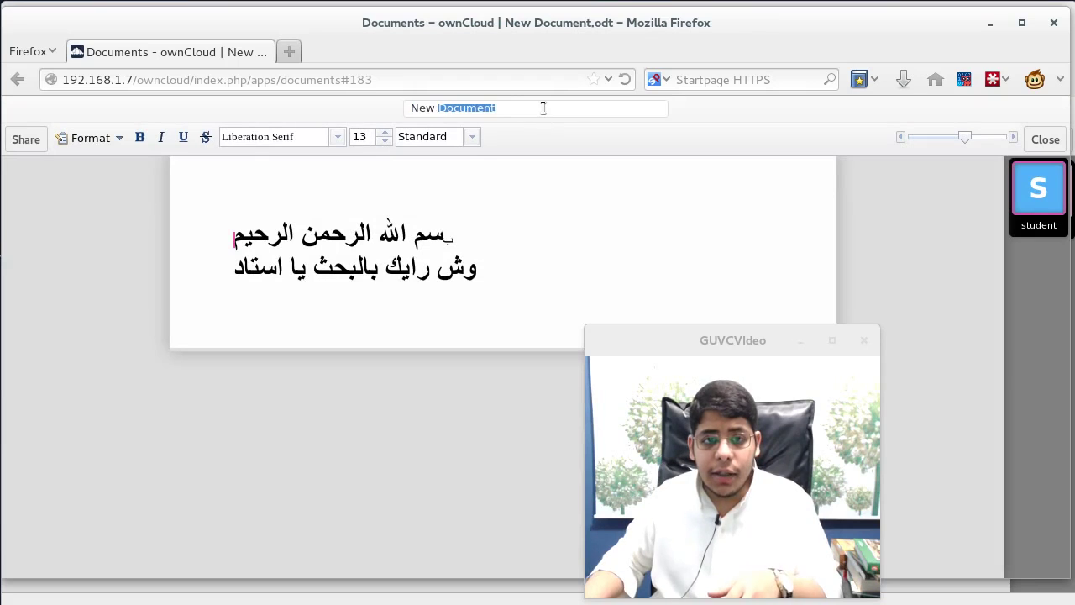
text(ls)
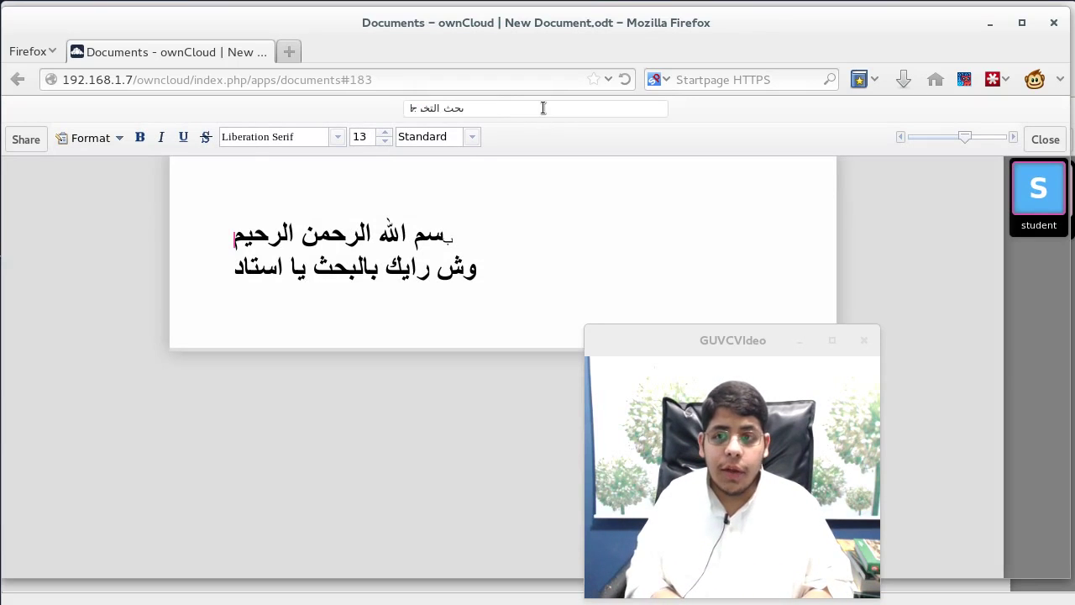
key(Return)
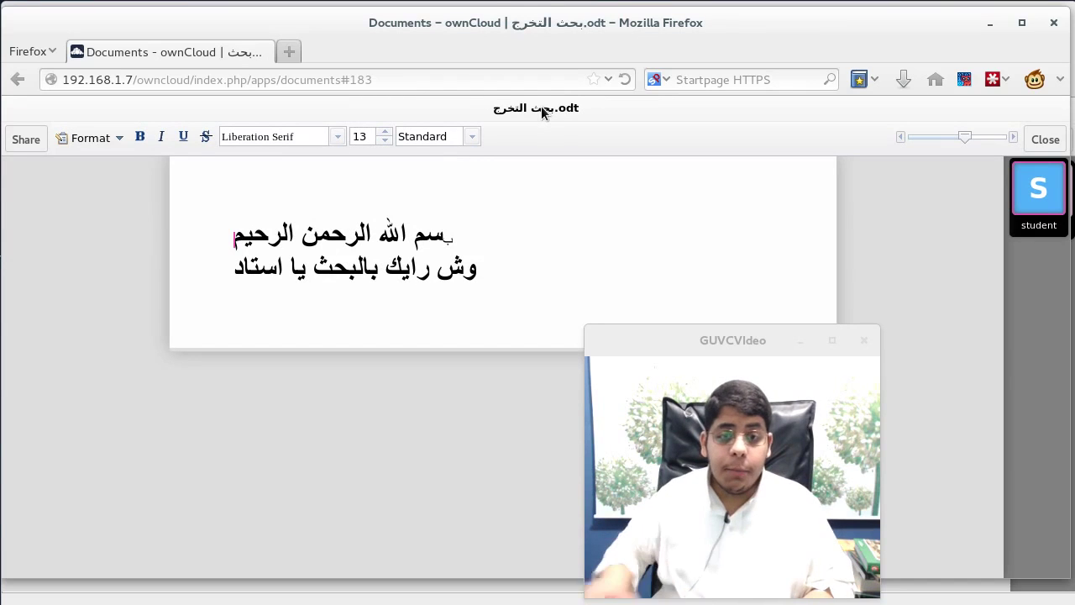
click(1046, 139)
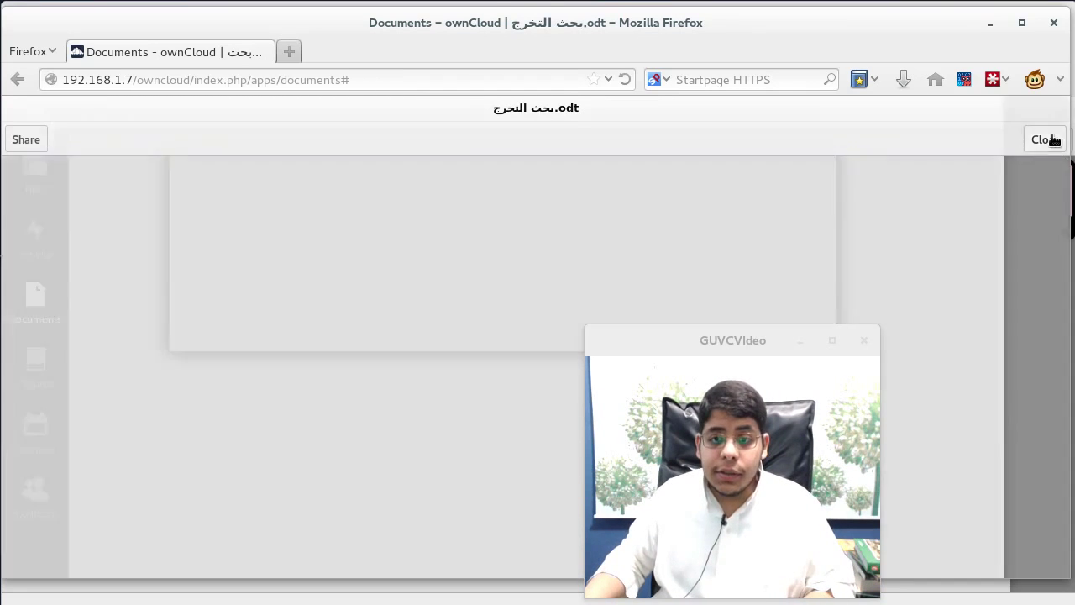
Share بحث التخرج.odt with the teacher account
click(371, 251)
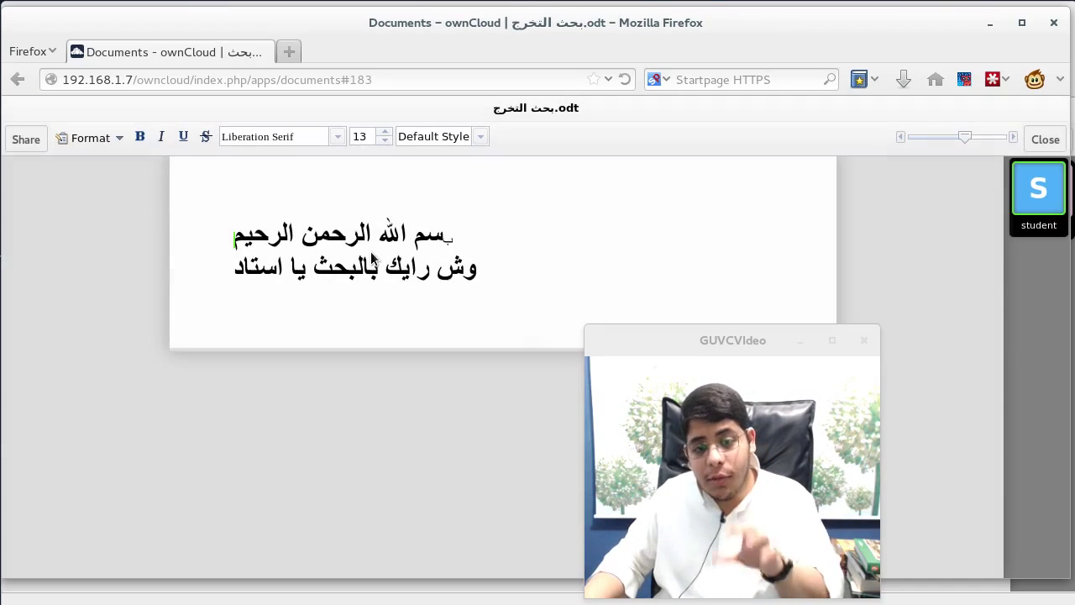
click(25, 138)
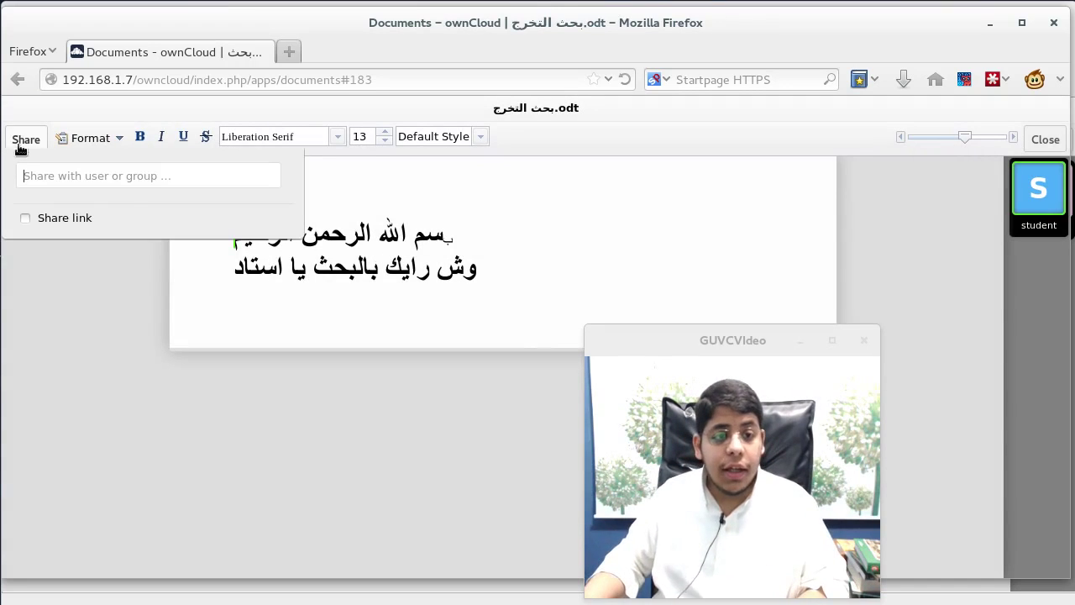
text(فتس)
key(BackSpace)
key(BackSpace)
key(BackSpace)
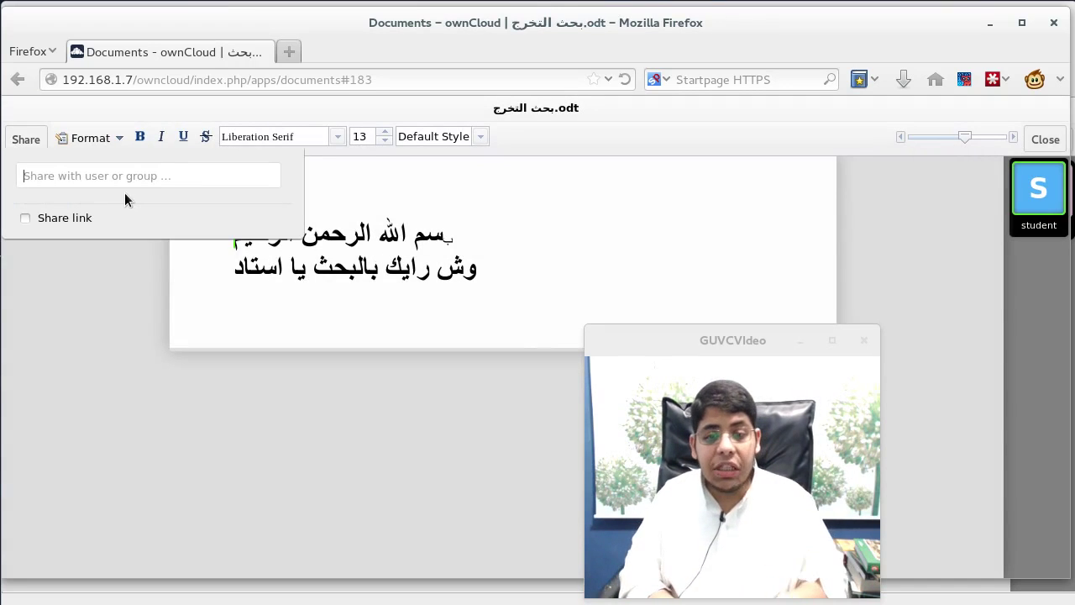
text(teacher)
key(Return)
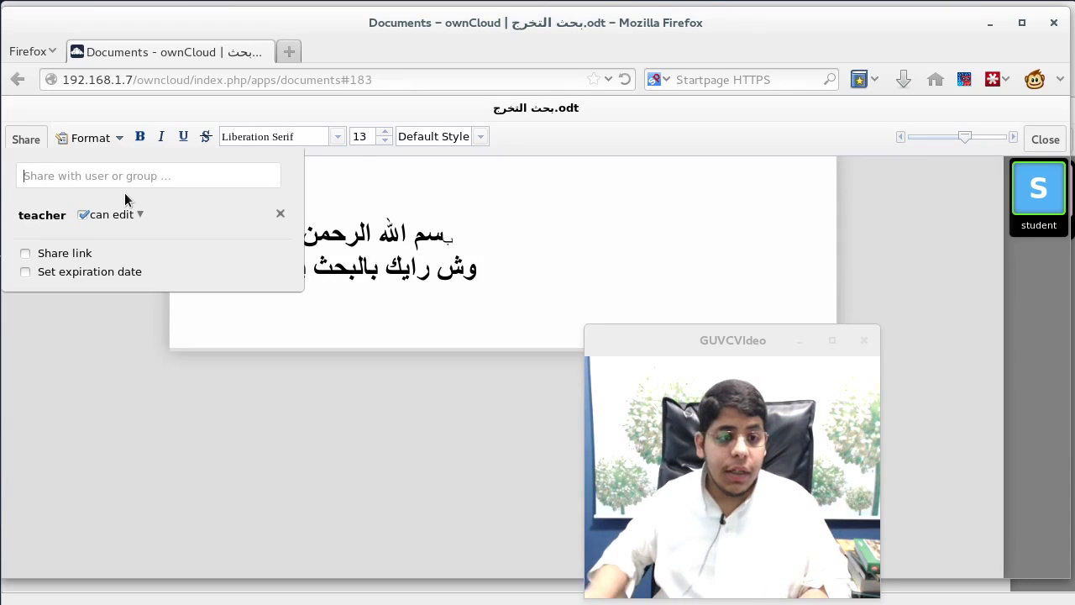
Set the share to expire on 26-02-2014 and turn off the teacher's edit permission
click(65, 273)
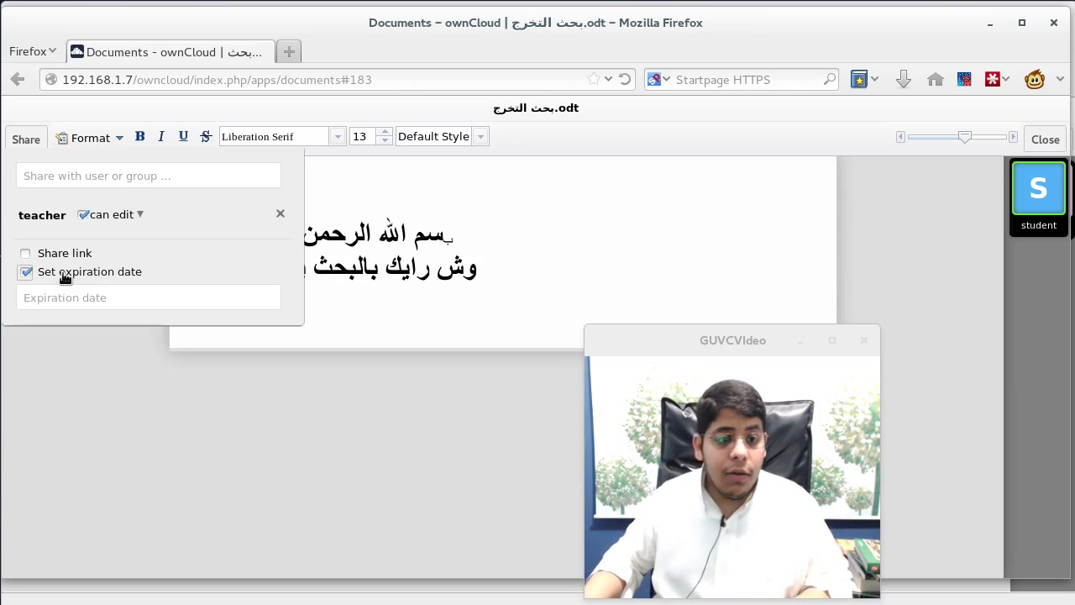
click(99, 294)
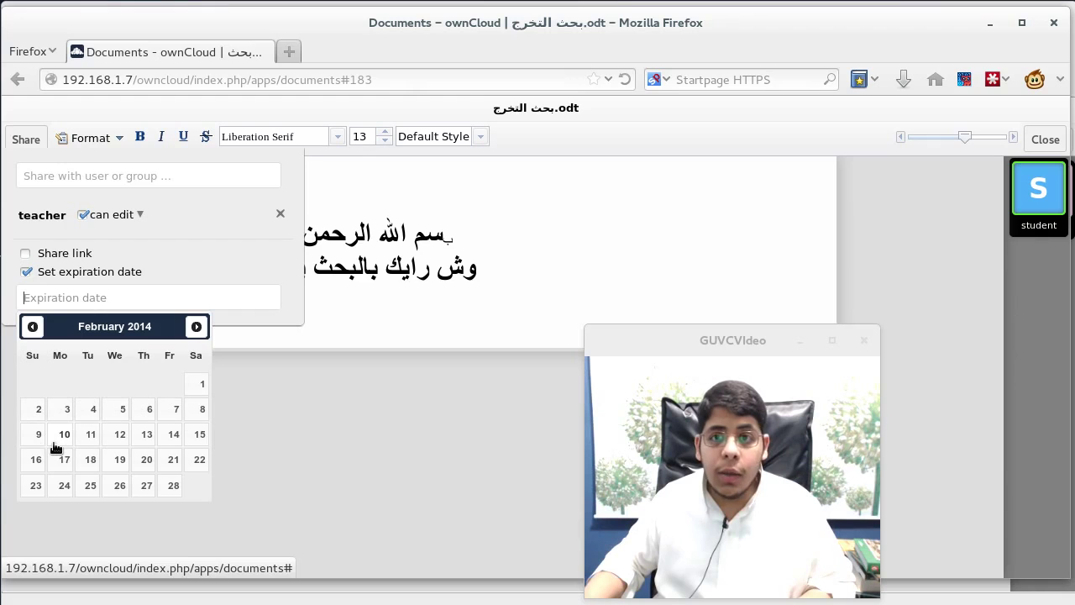
click(119, 484)
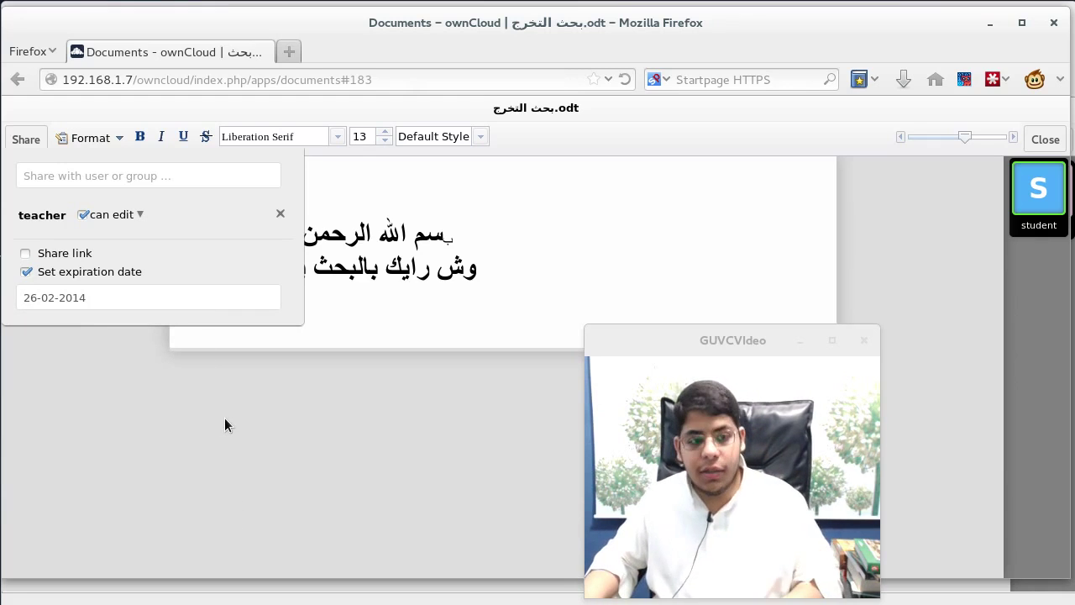
click(133, 215)
Keep the teacher's edit, update and share permissions enabled, then close the sharing panel
click(133, 215)
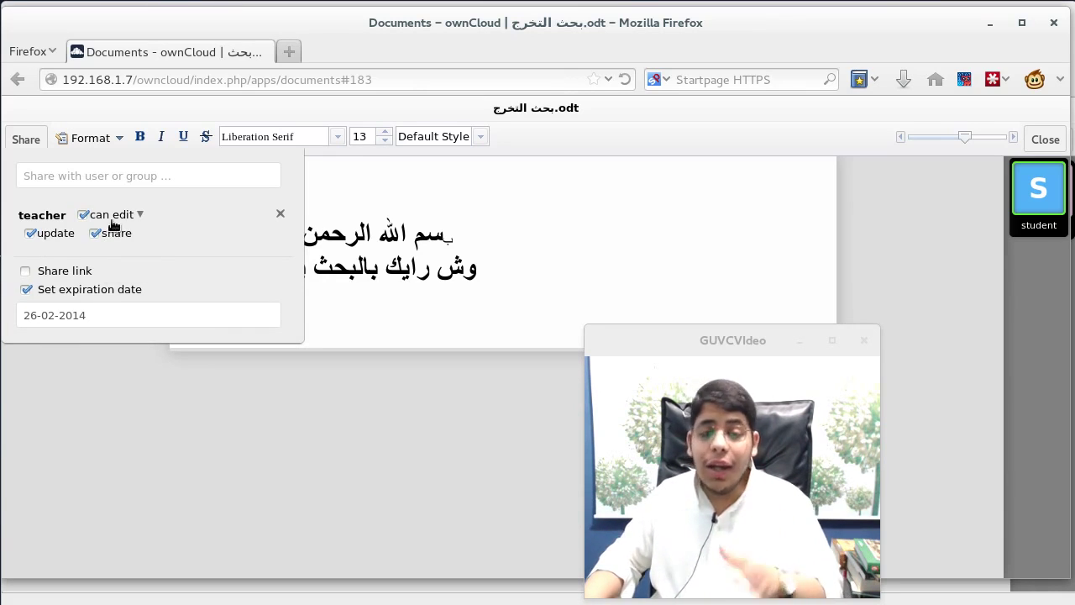
click(99, 233)
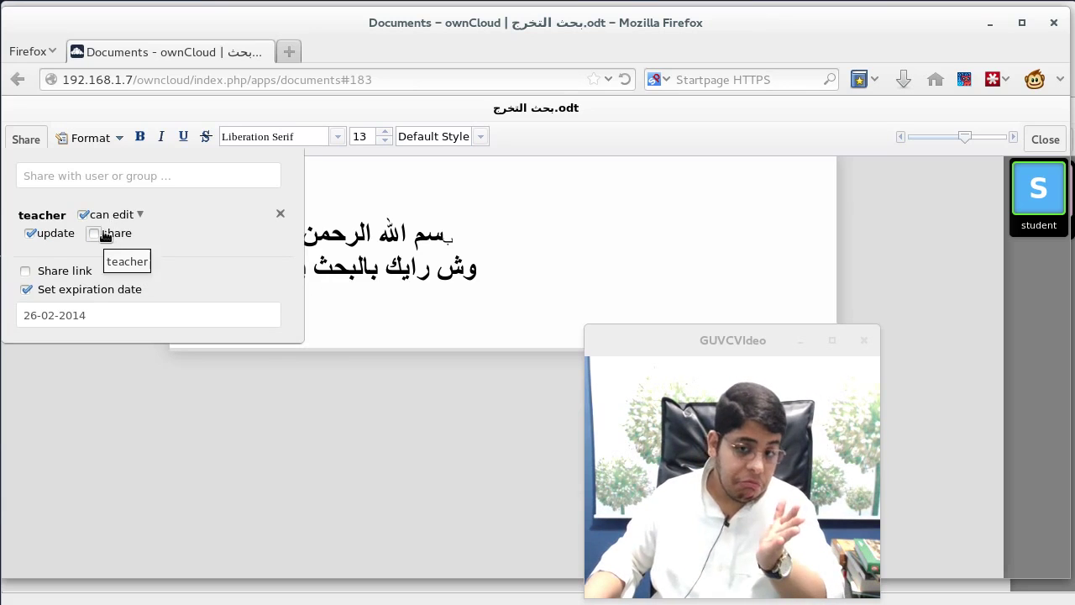
click(100, 235)
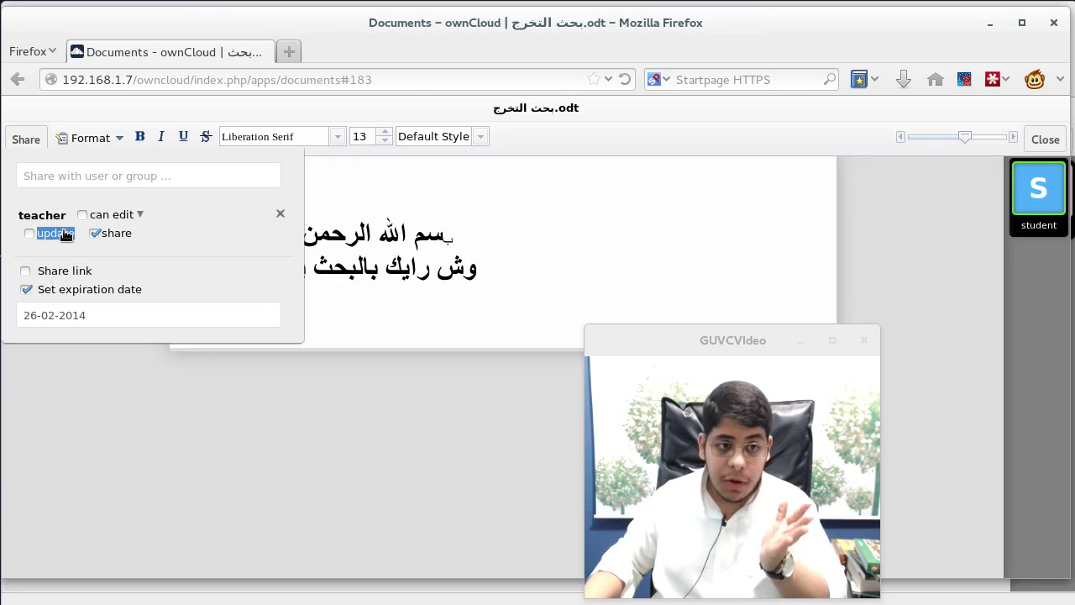
click(66, 234)
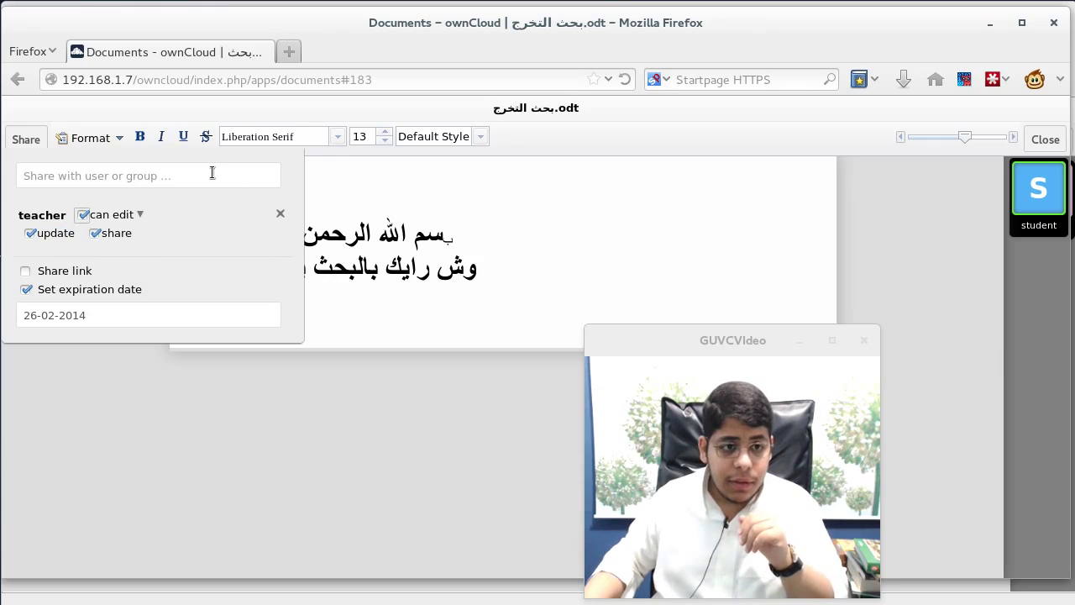
click(255, 381)
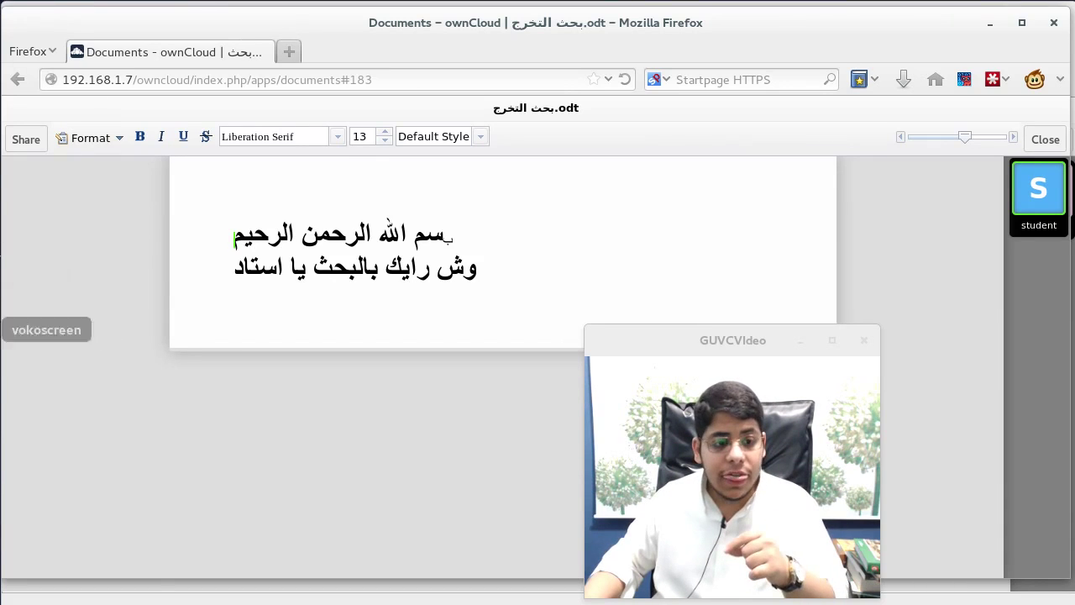
In the teacher's session, close New Document.odt and open the shared بحث التخرج.odt
click(72, 595)
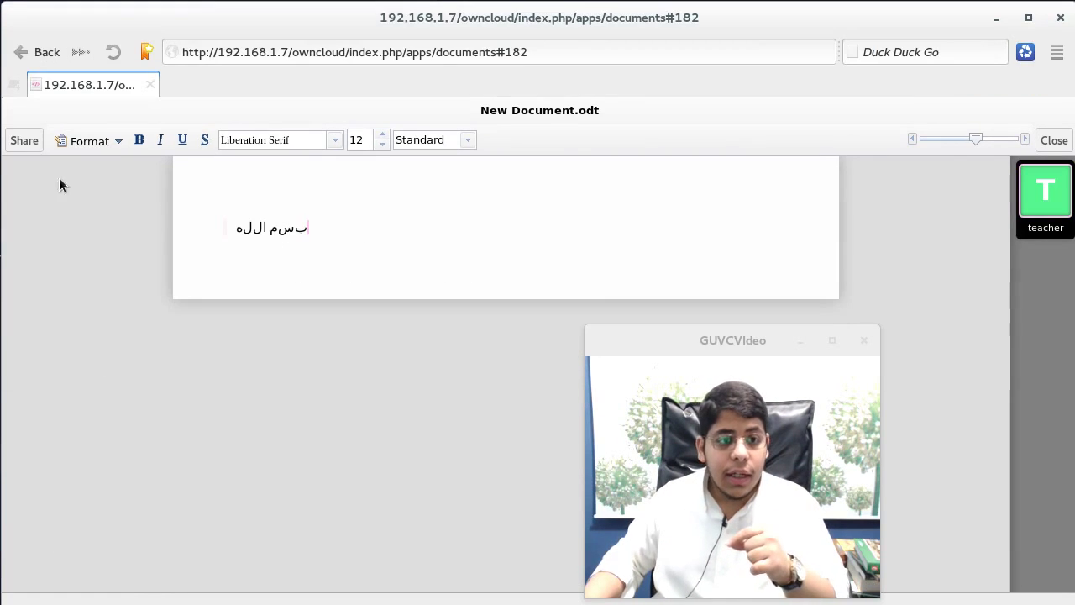
click(1050, 140)
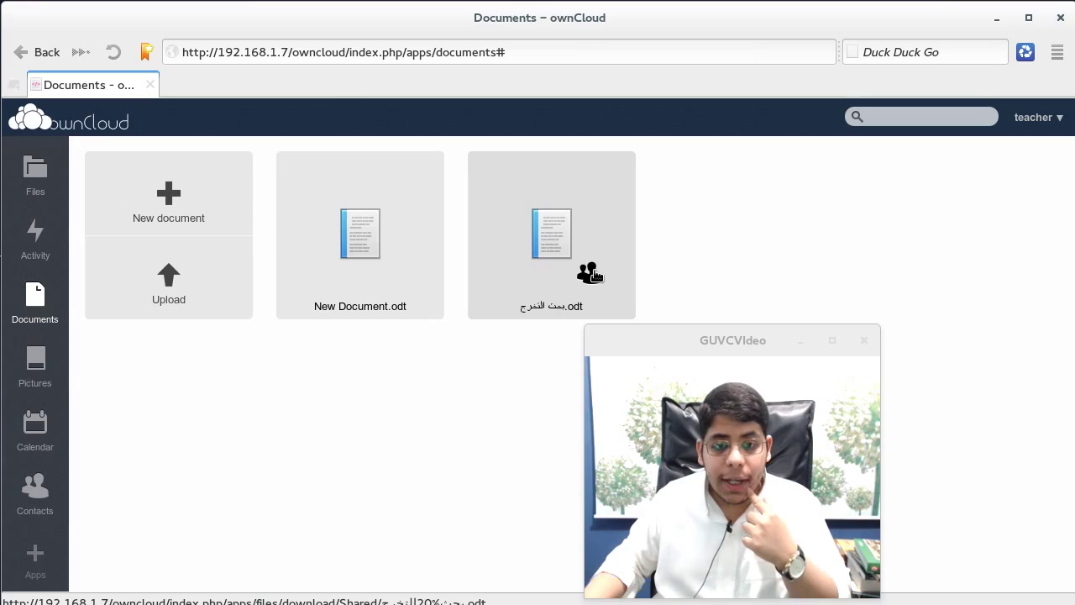
click(578, 262)
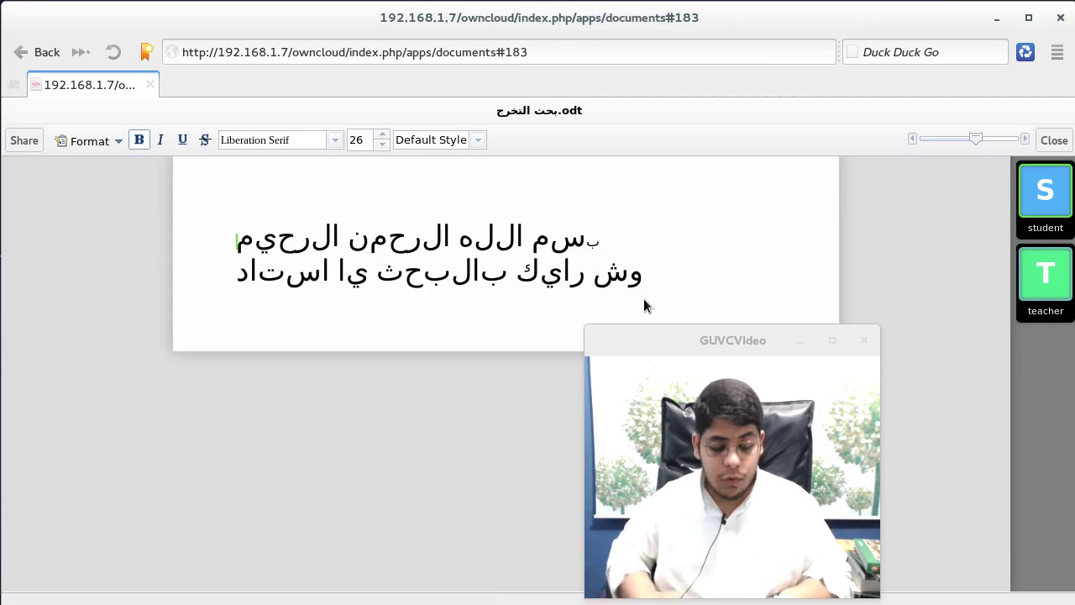
Erase the Arabic text from the end of the question line with Backspace
key(BackSpace)
key(BackSpace)
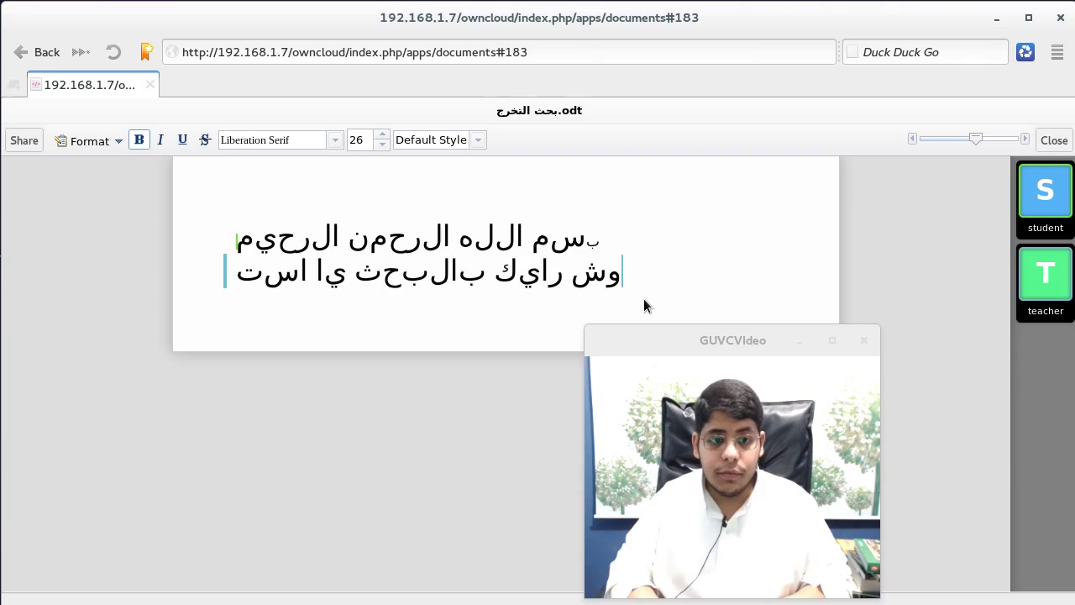
key(BackSpace)
key(BackSpace)
key(BackSpace)
key(BackSpace)
key(BackSpace)
key(BackSpace)
key(BackSpace)
key(BackSpace)
key(BackSpace)
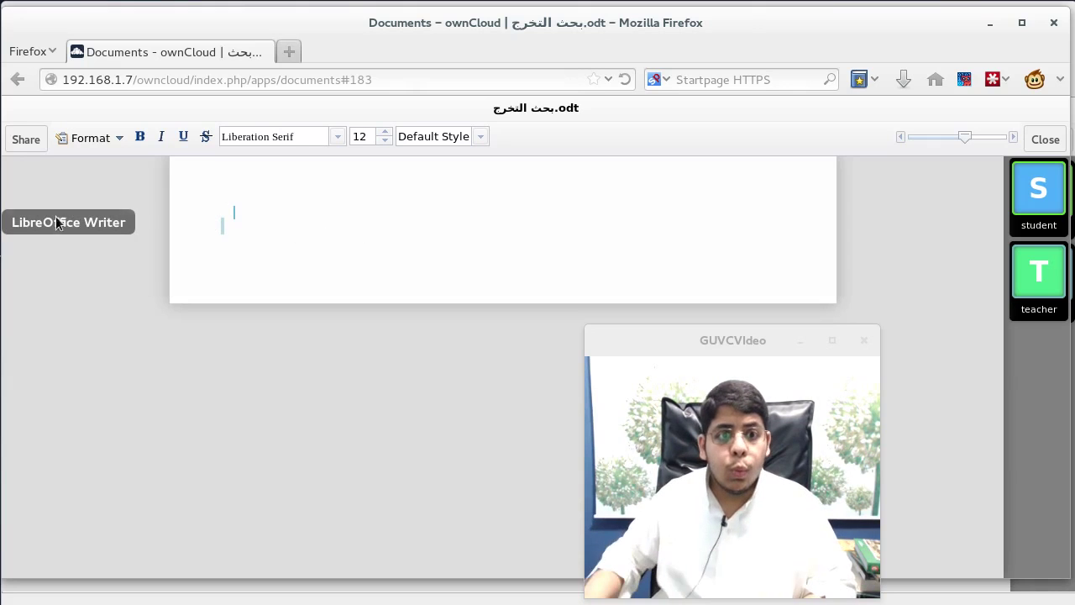
Type the heading 'what is historical Linguistics' and make it bold
text(انا)
key(BackSpace)
key(BackSpace)
key(BackSpace)
text(w)
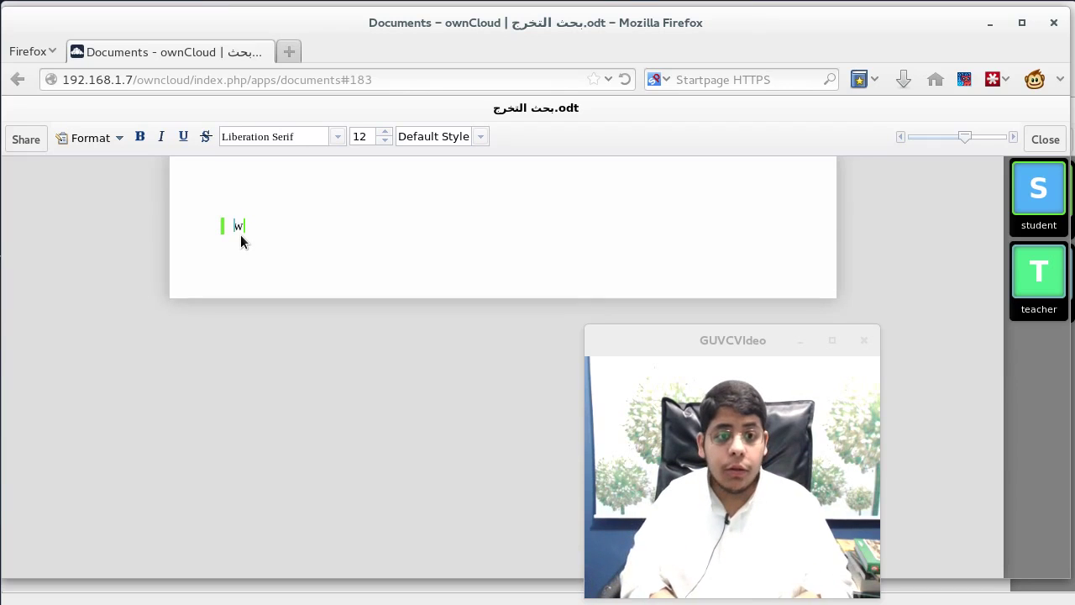
text(hat is historical Linguistics)
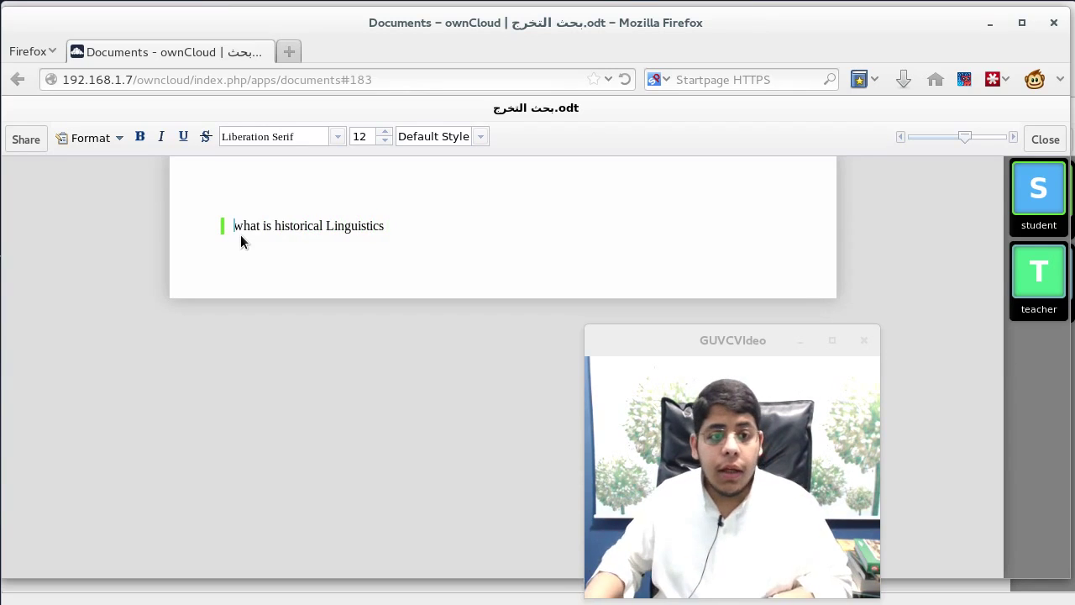
click(139, 136)
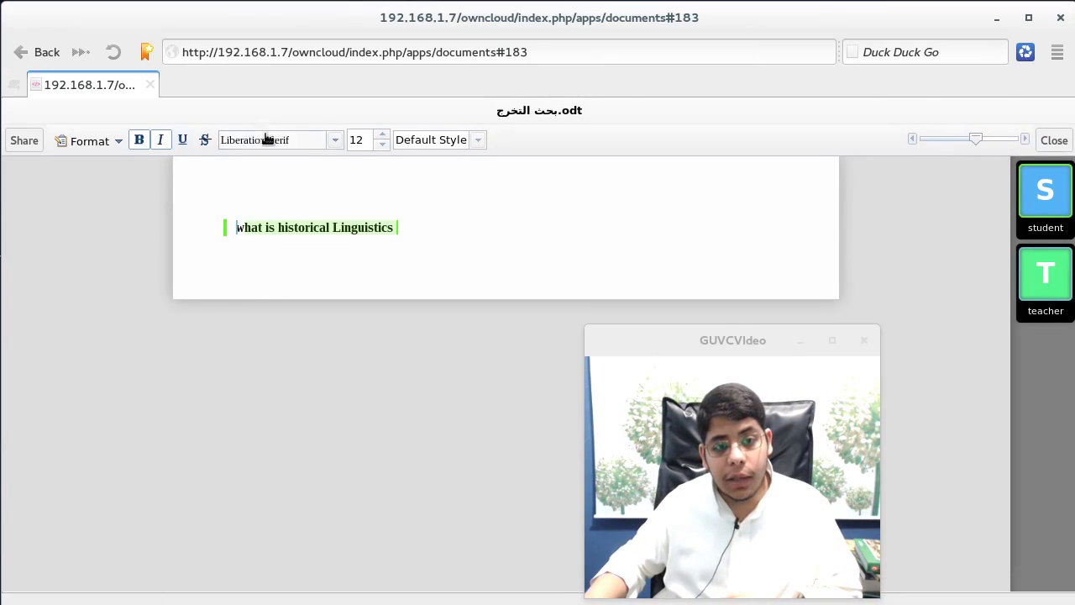
Make the heading 18-point italic and close the document back to the list
click(382, 135)
click(382, 135)
click(382, 135)
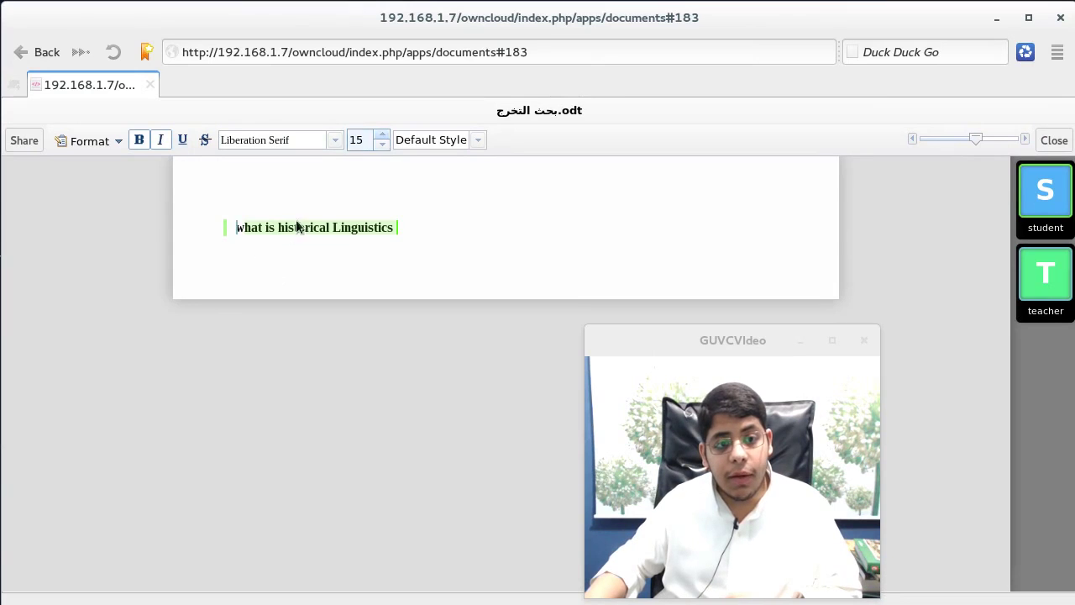
click(288, 225)
click(381, 135)
click(382, 135)
click(381, 135)
click(381, 135)
click(381, 135)
click(381, 136)
click(162, 139)
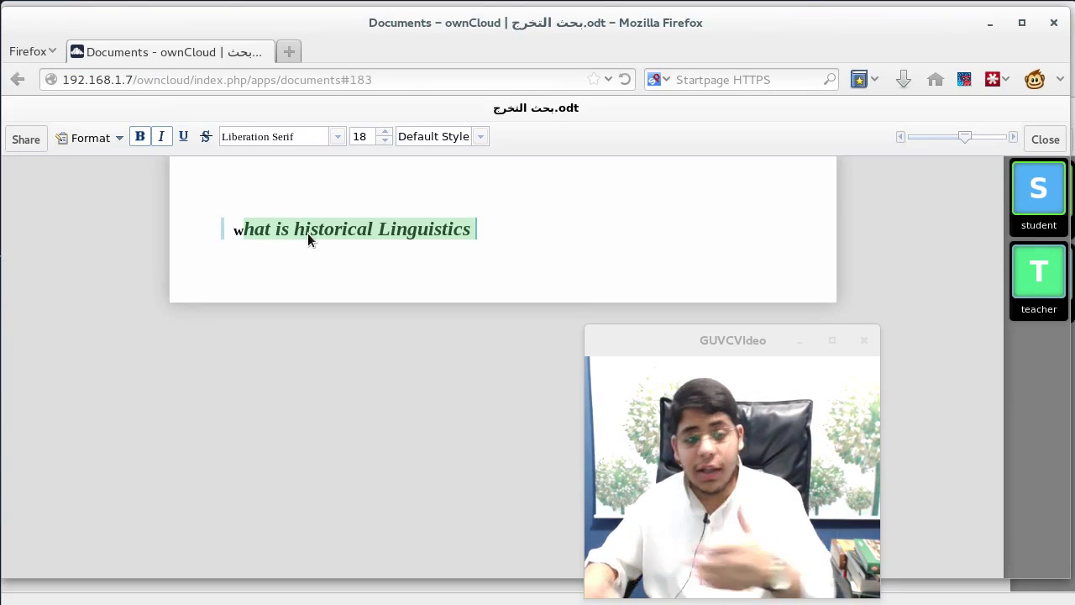
click(1046, 140)
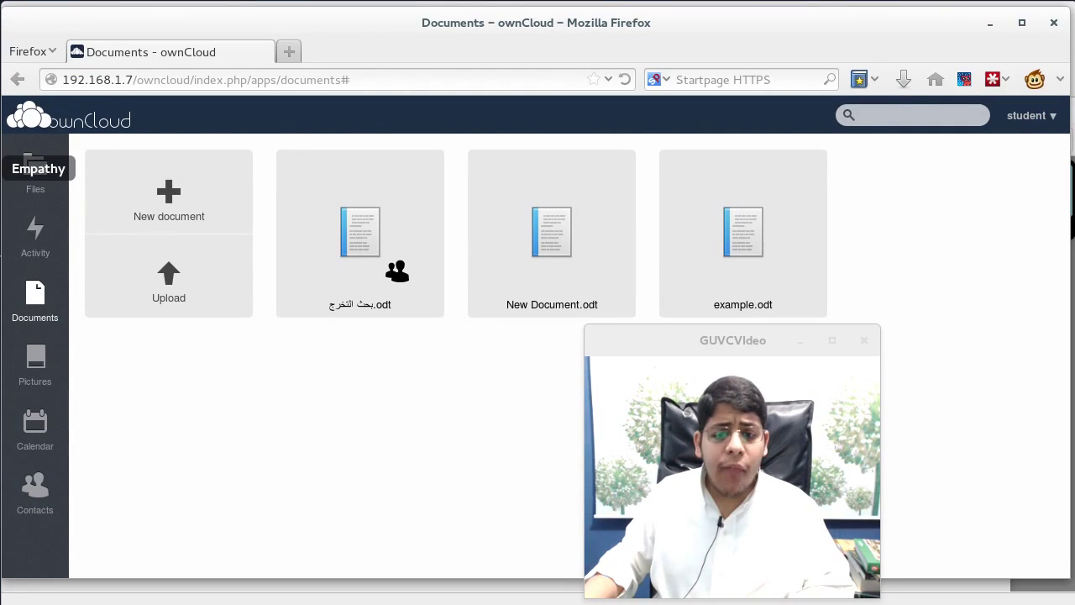
Reload Documents, go to Files, and show the version history of بحث التخرج.odt
click(46, 318)
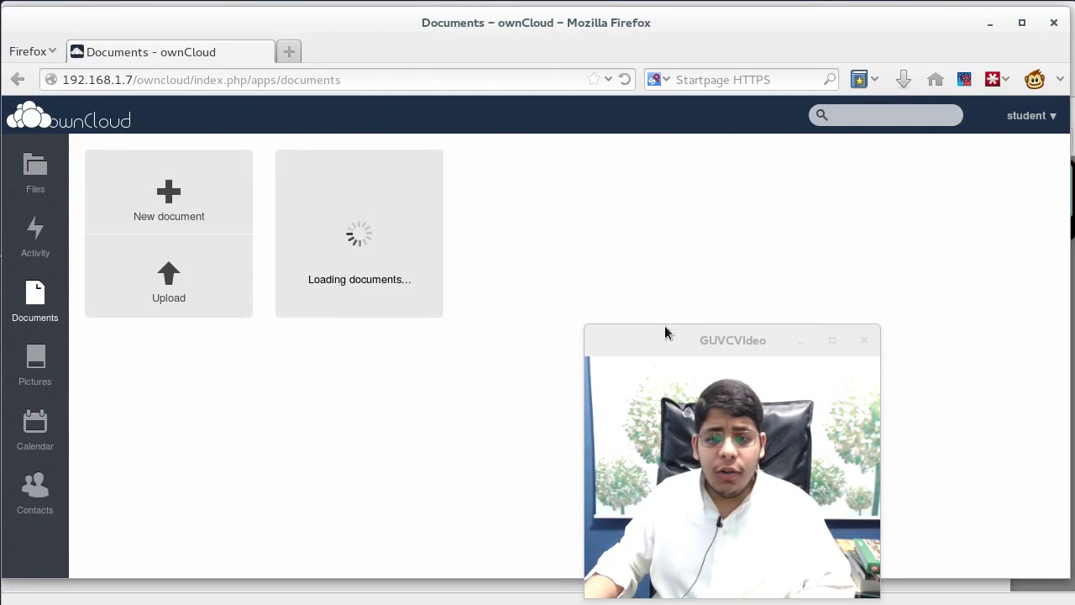
click(35, 175)
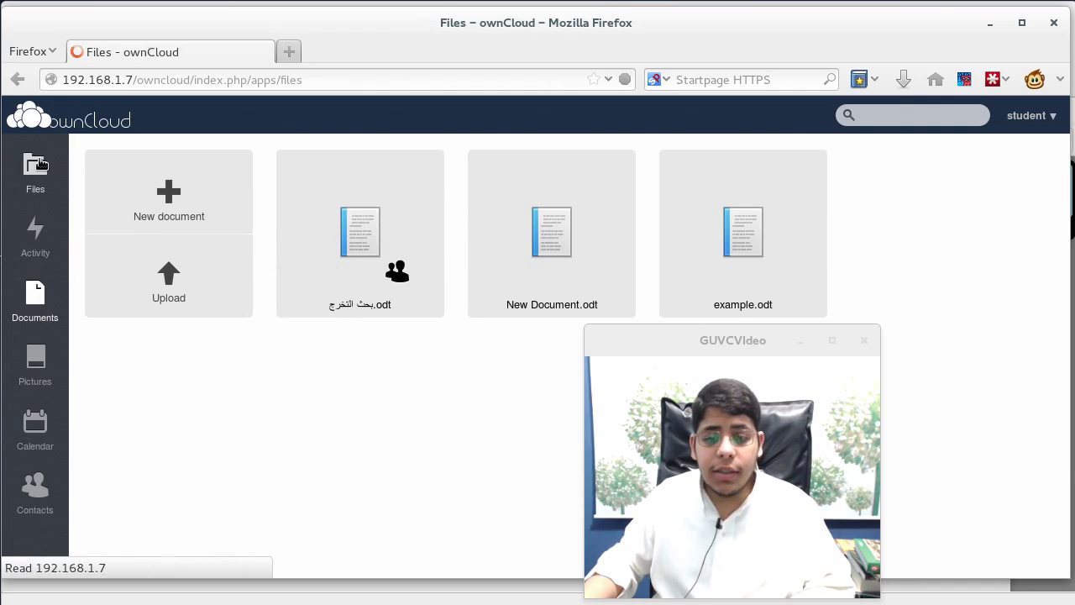
drag(734, 341, 617, 181)
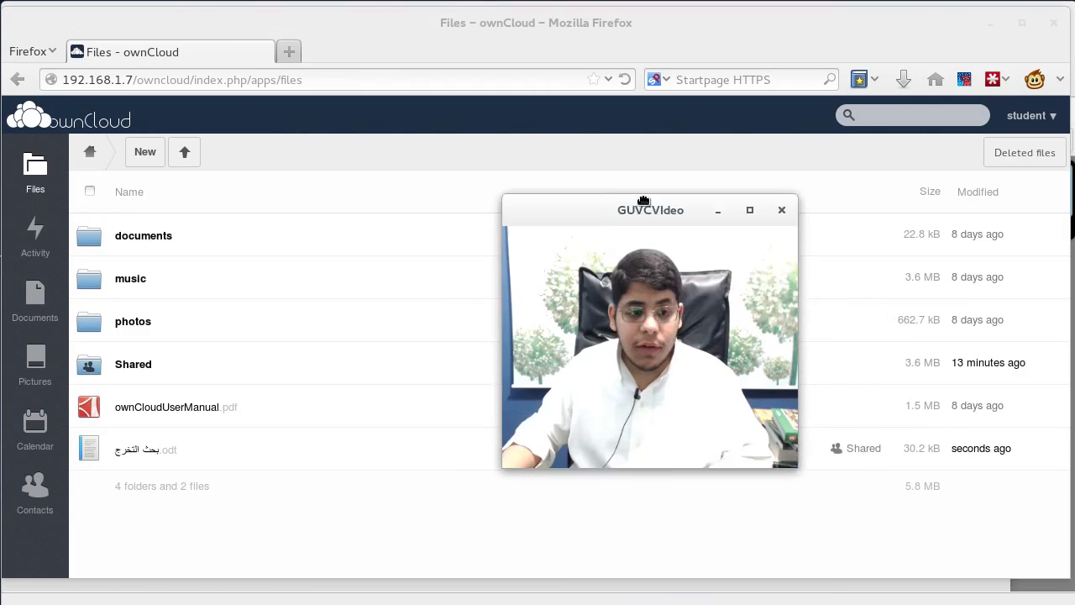
click(752, 453)
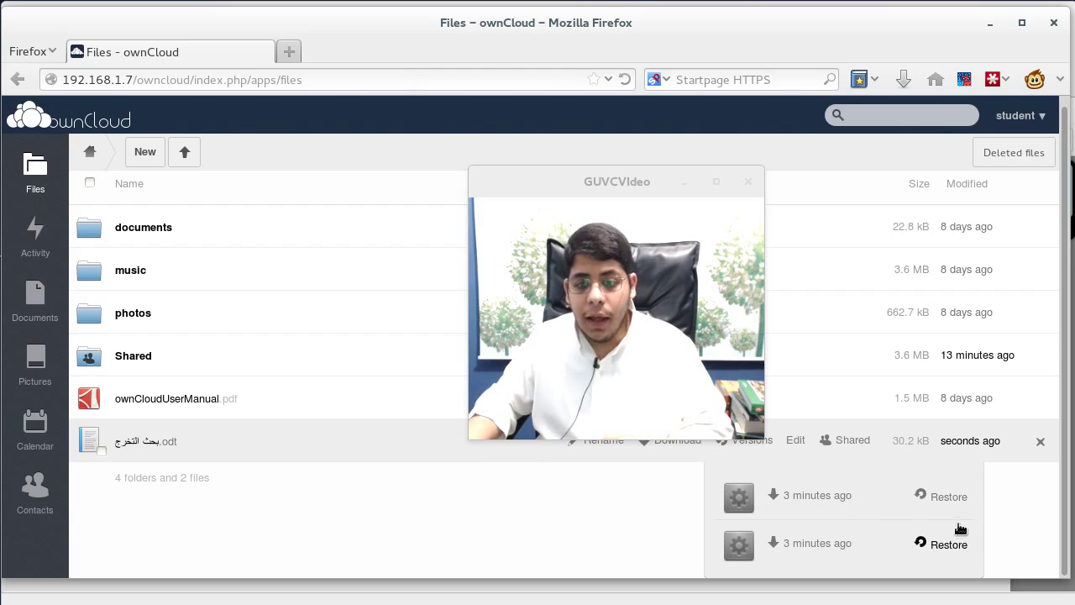
click(808, 499)
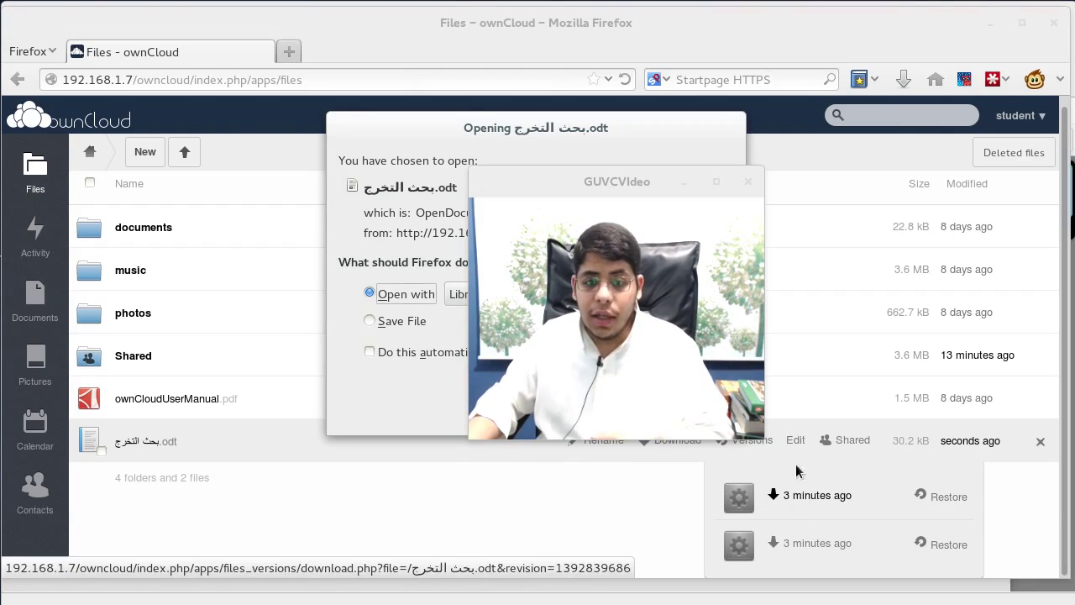
drag(452, 125, 177, 110)
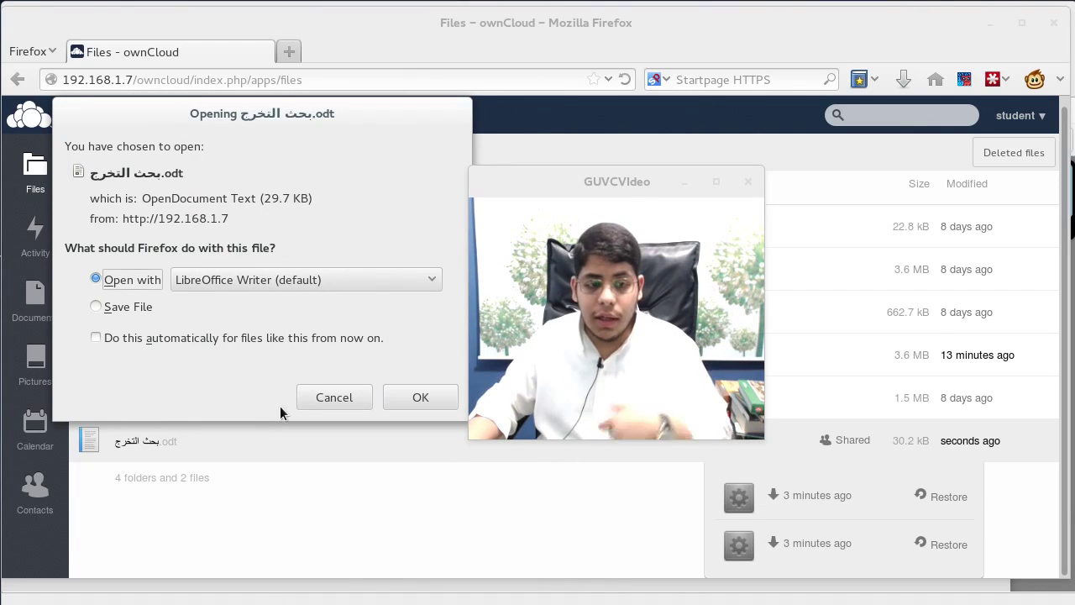
click(334, 398)
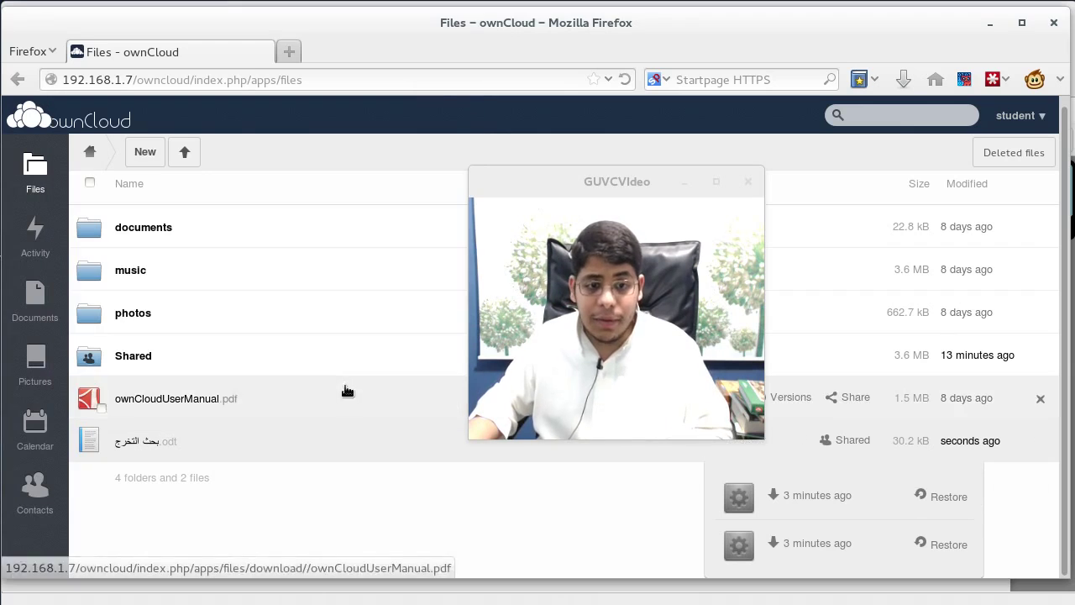
drag(619, 177, 522, 178)
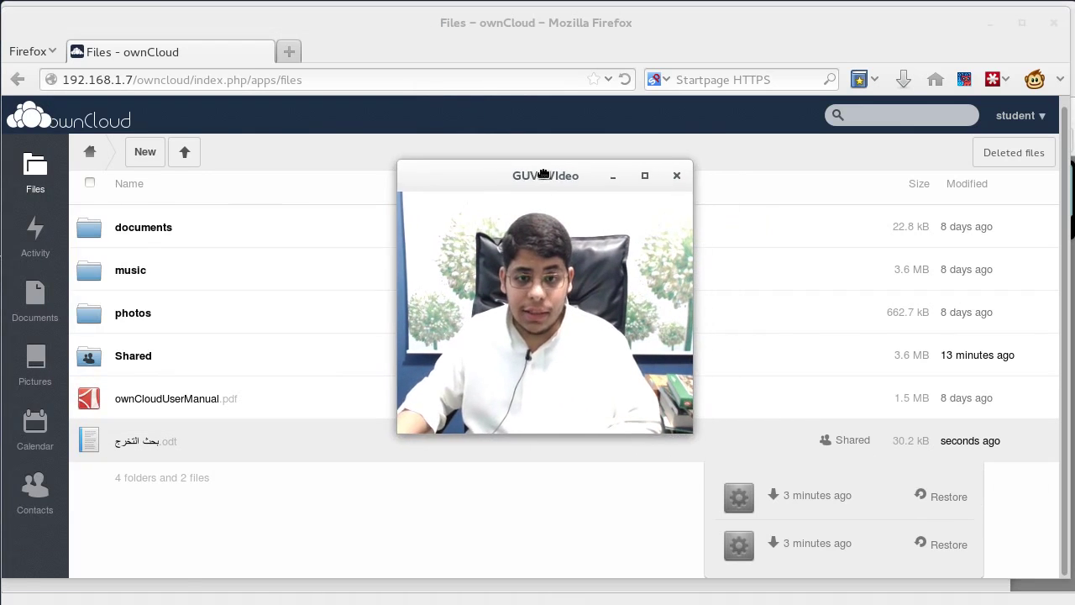